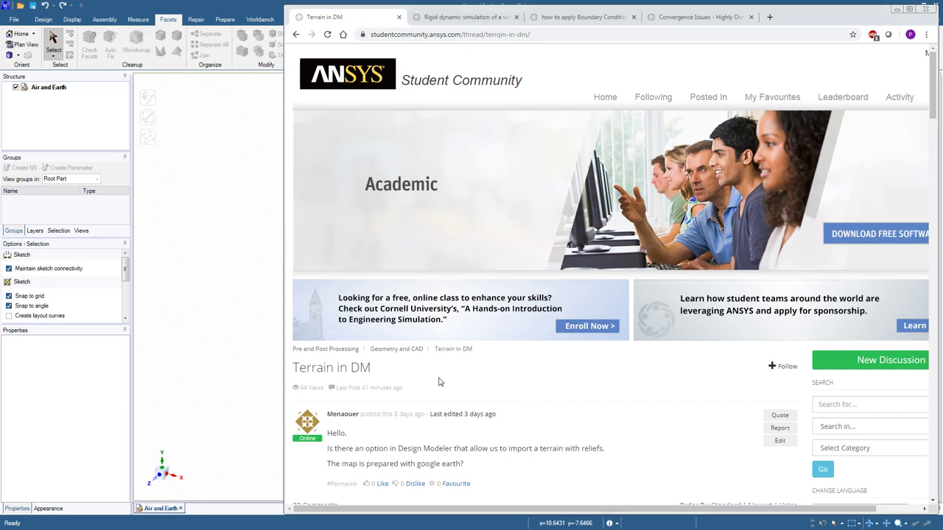
- Read down the 'Terrain in DM' forum thread, then minimize the browser to reveal SpaceClaim
scroll(439, 381, "down", 2)
scroll(439, 380, "down", 3)
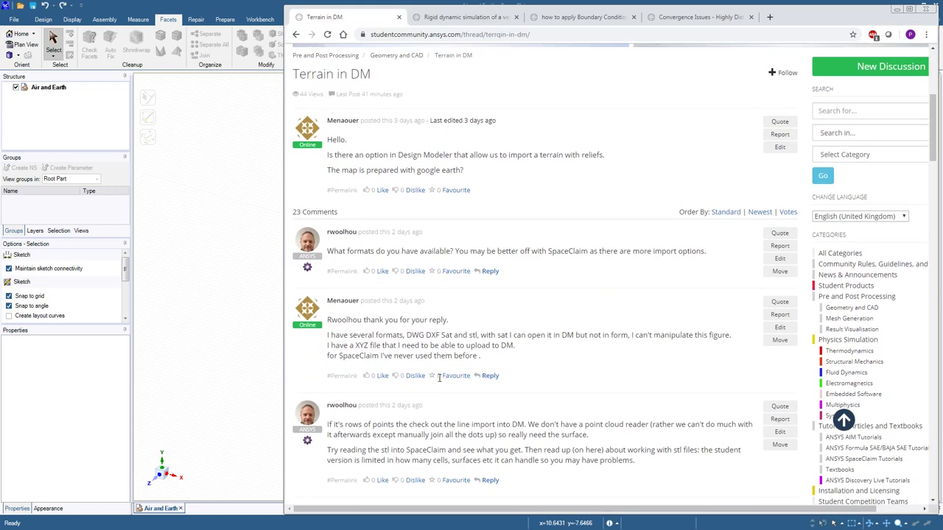
scroll(439, 379, "down", 6)
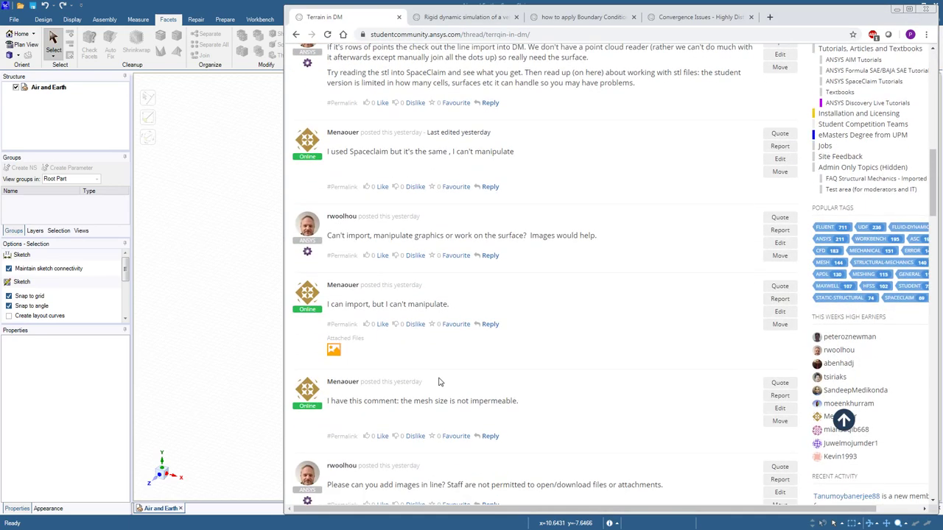
scroll(439, 381, "down", 2)
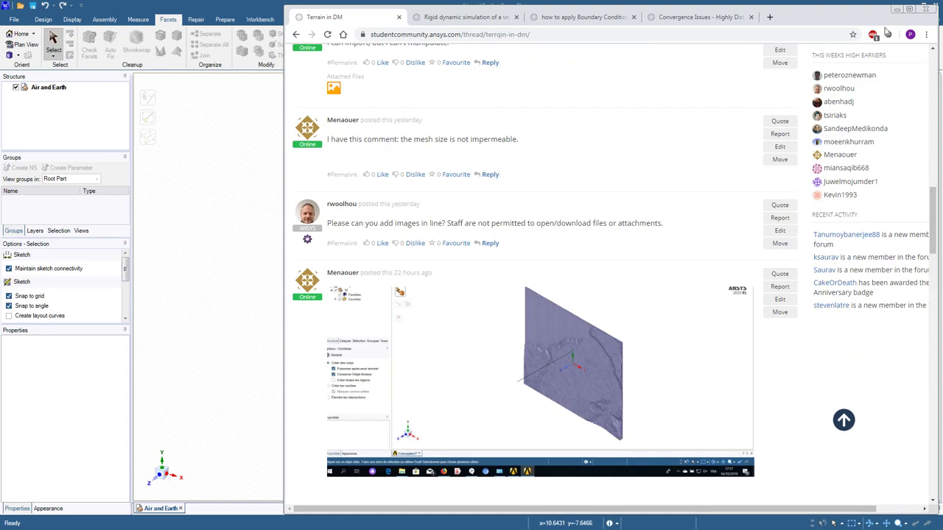
left_click(898, 9)
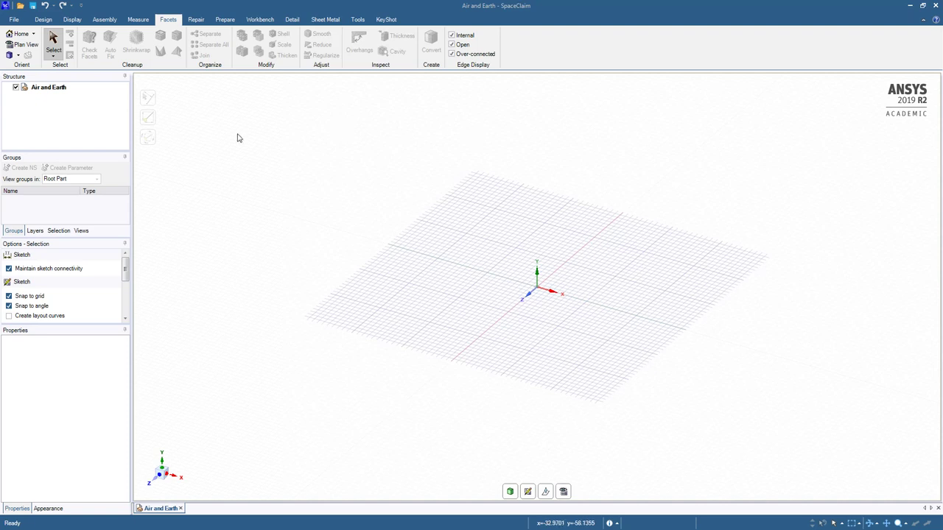
- Set the document's length unit to Meters in SpaceClaim Options > Units
left_click(14, 20)
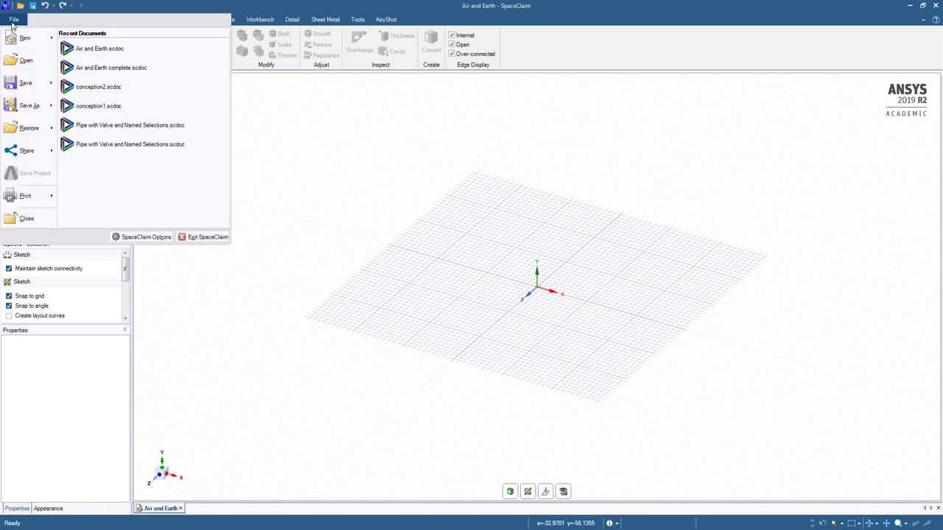
left_click(130, 236)
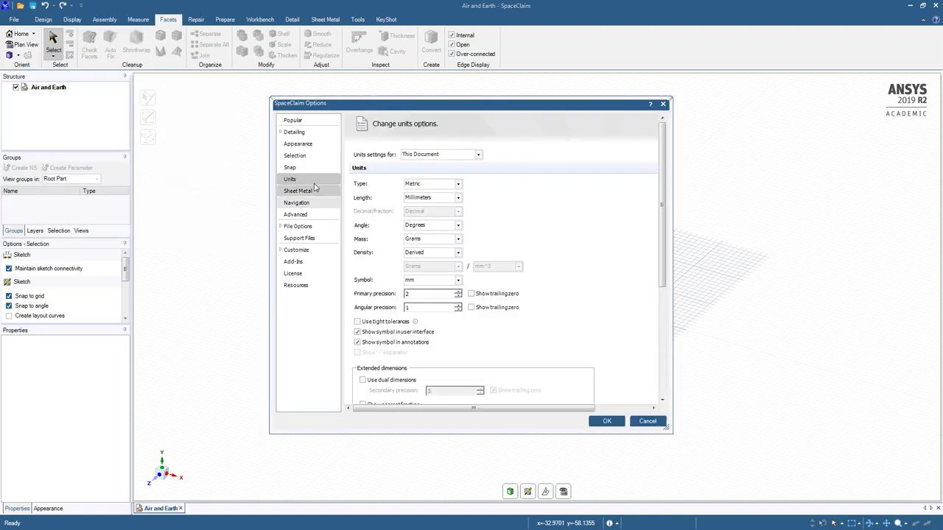
left_click(457, 200)
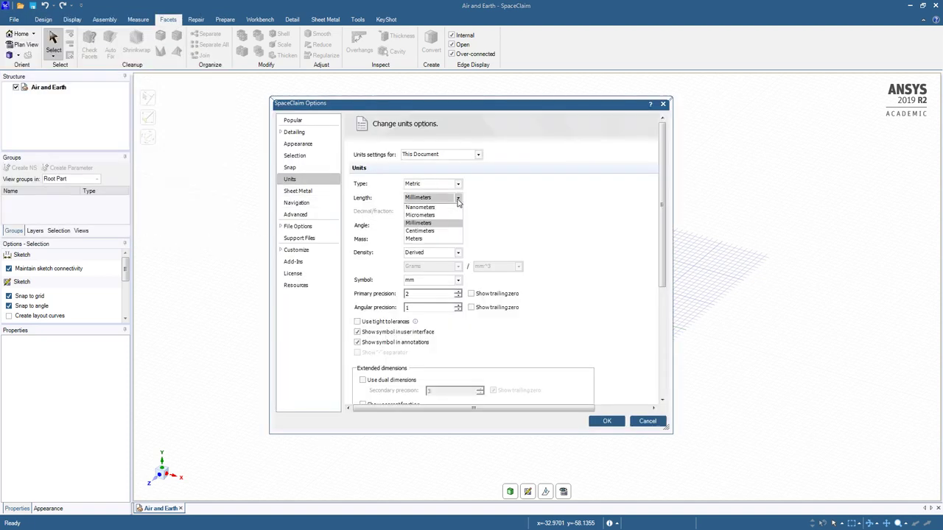
left_click(411, 240)
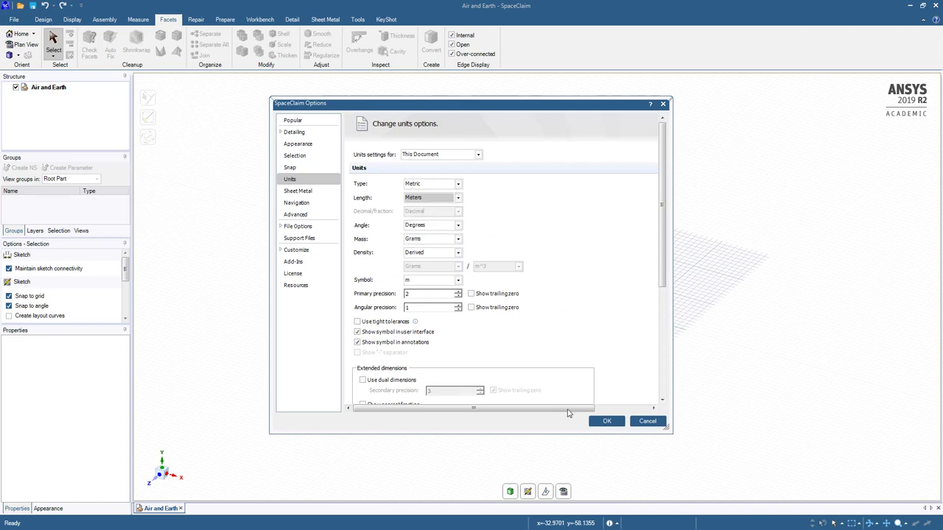
left_click(604, 421)
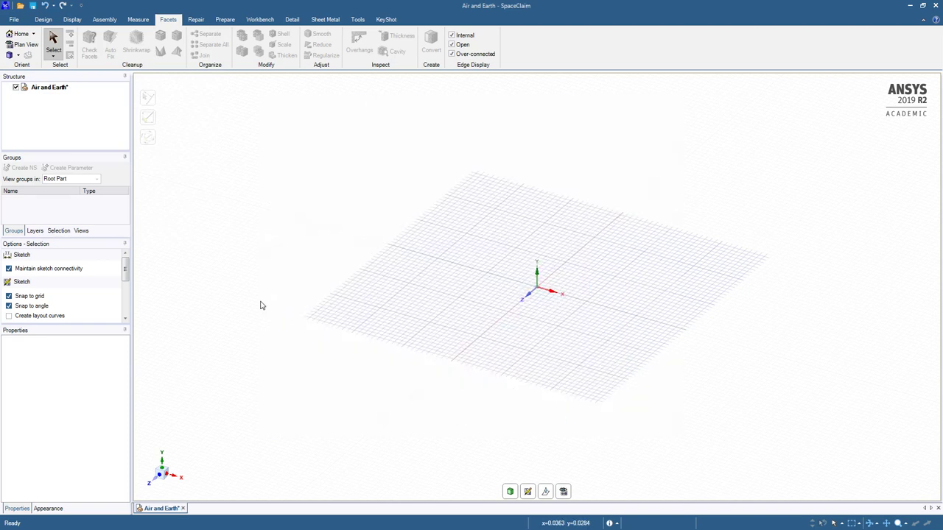
- Insert the terrain file 10.stl with STL units set to Meters
left_click(98, 21)
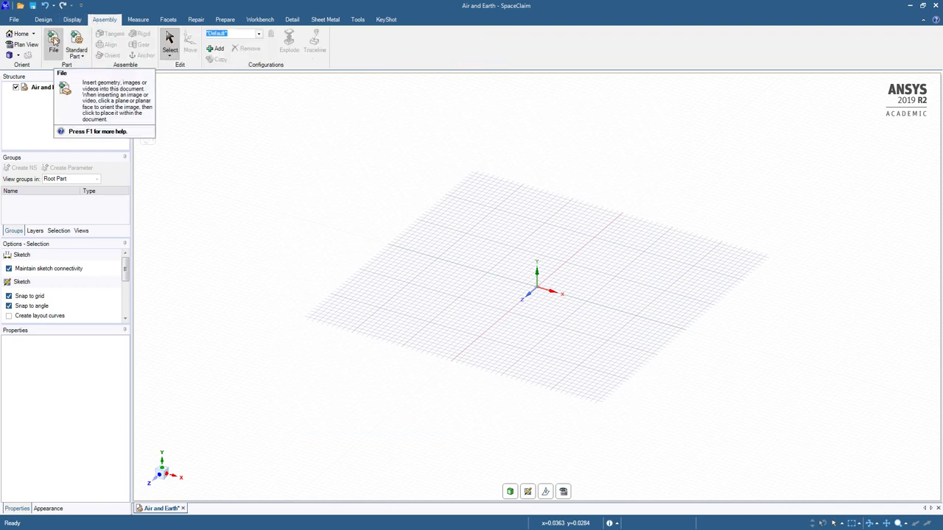
left_click(54, 40)
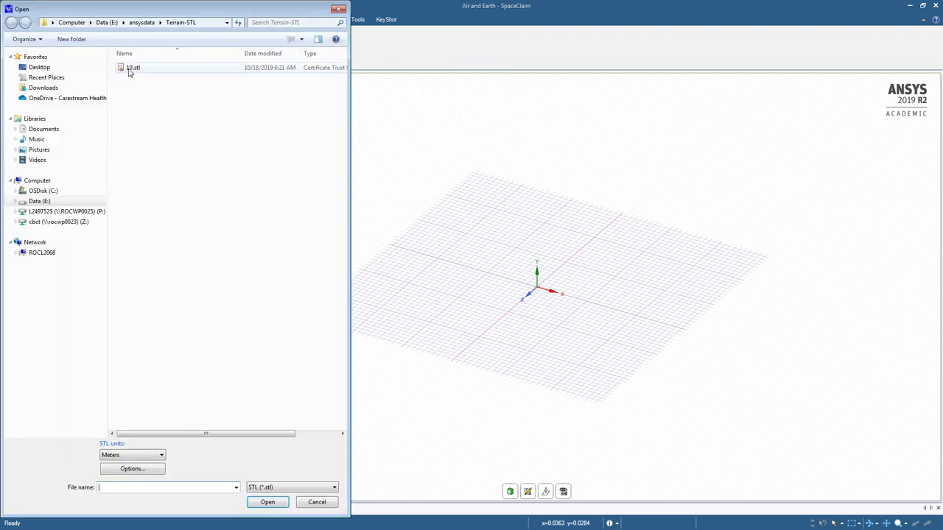
left_click(130, 69)
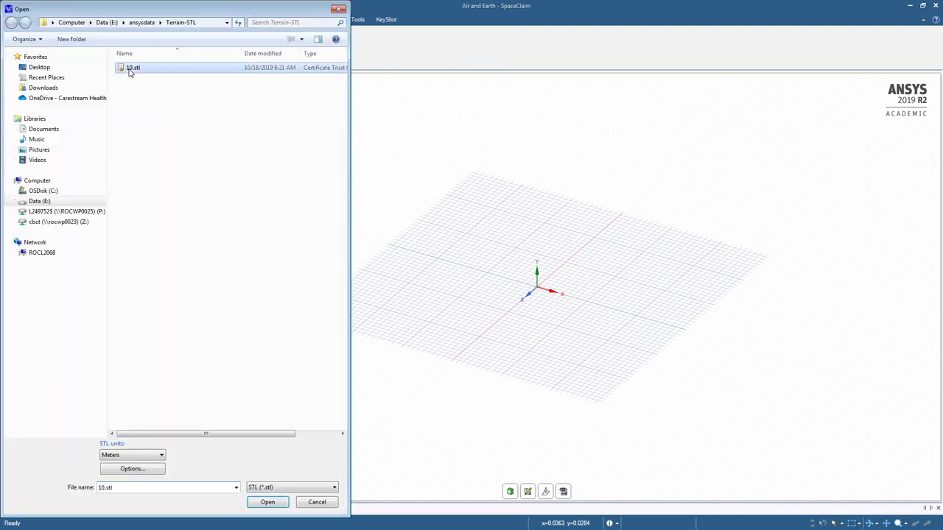
left_click(131, 455)
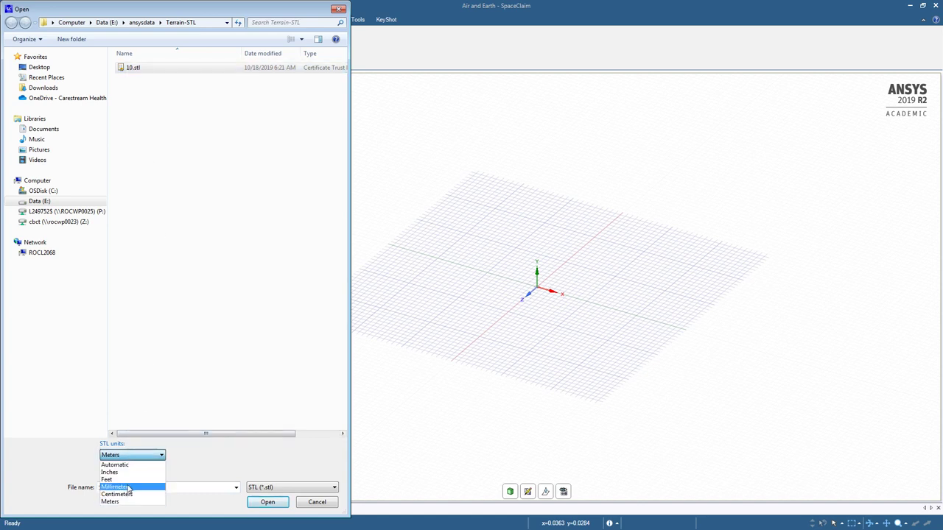
left_click(126, 501)
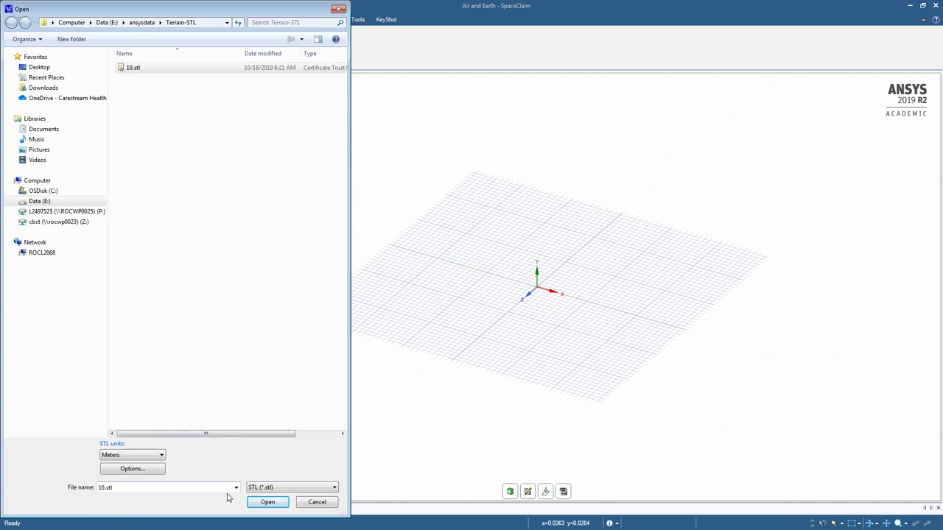
left_click(254, 505)
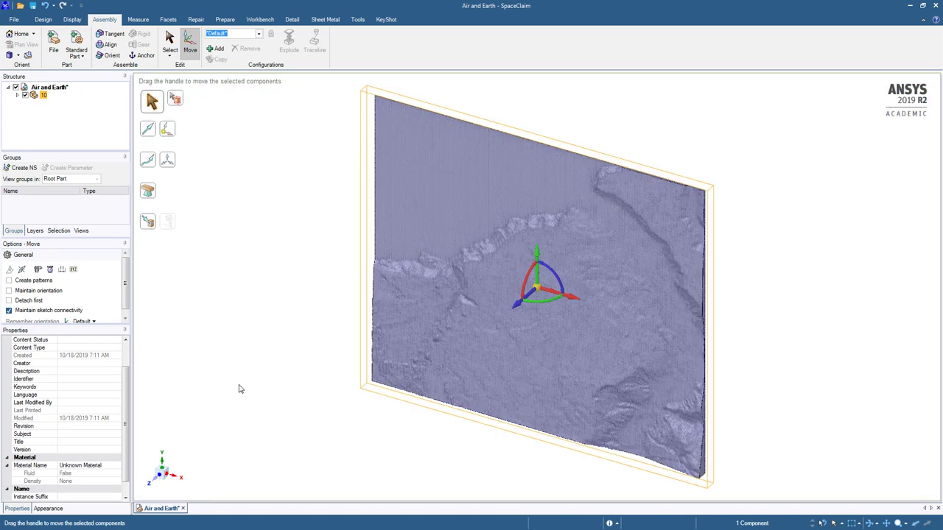
- Move the Facets body from component 10 to the Air and Earth root and delete component 10
left_click(243, 313)
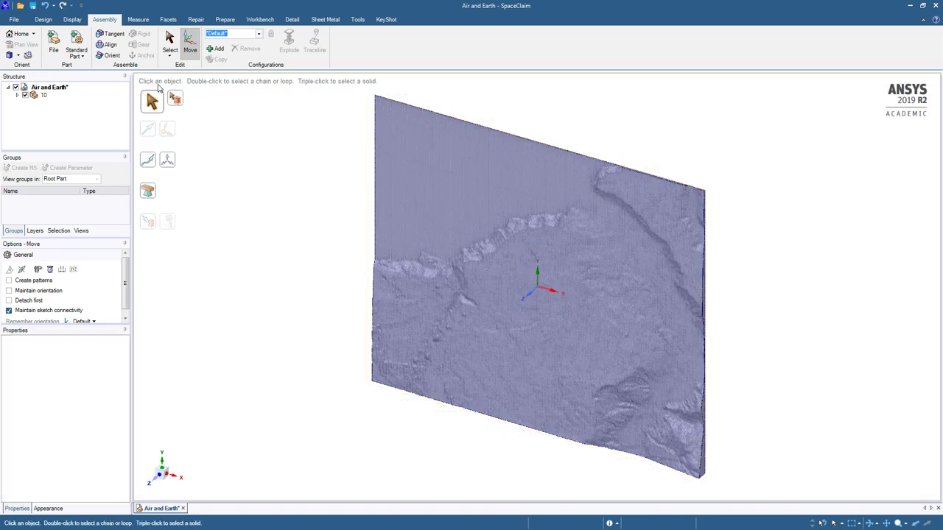
left_click(43, 19)
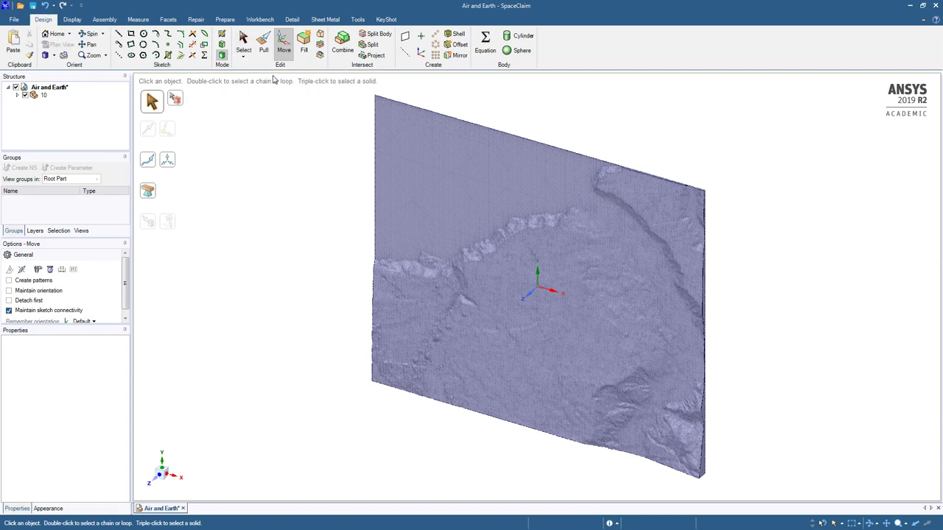
left_click(17, 95)
left_click(53, 105)
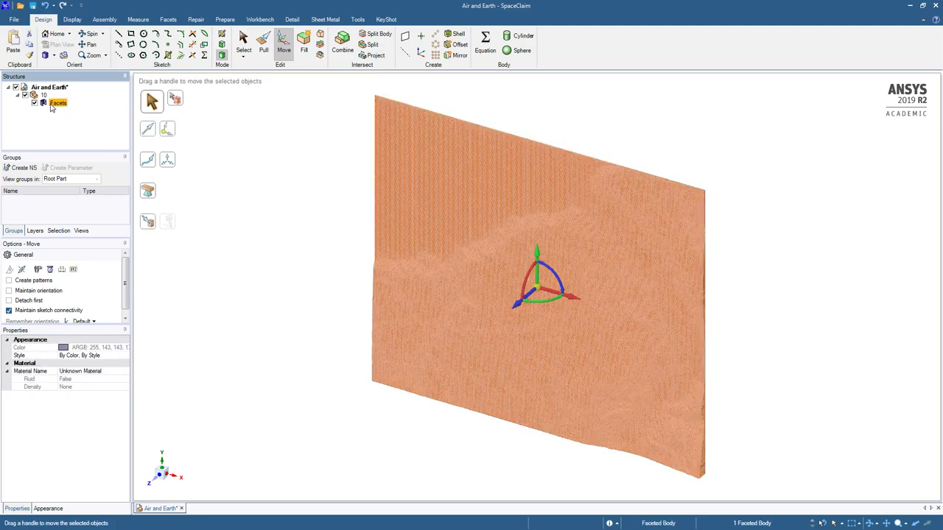
left_click_drag(55, 104, 50, 88)
left_click(42, 103)
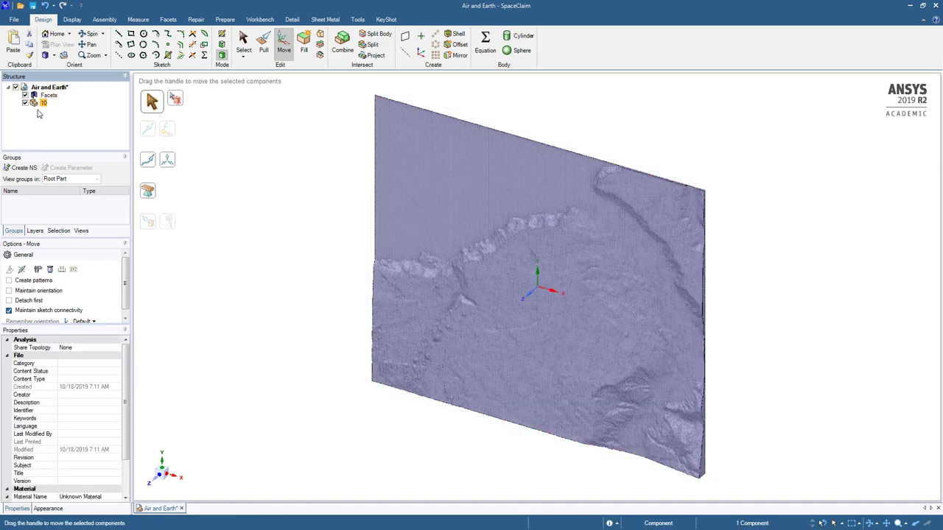
key("Delete")
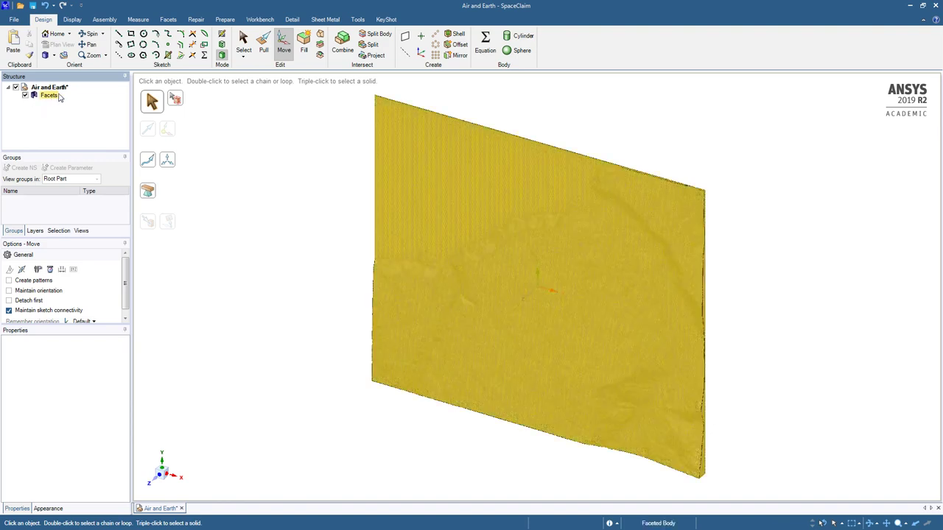
- Run Check Facets on the terrain body, revealing multiple pieces, non-watertightness and self-intersections
left_click(168, 20)
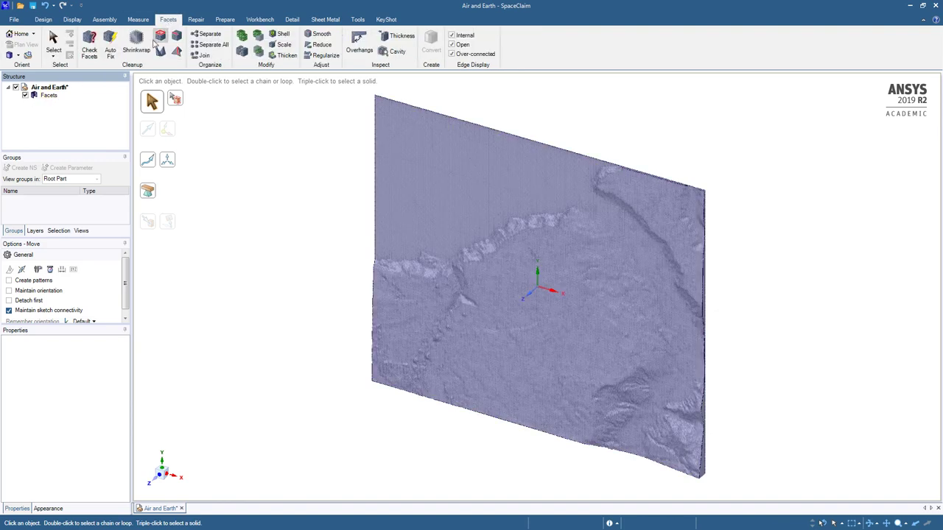
left_click(47, 95)
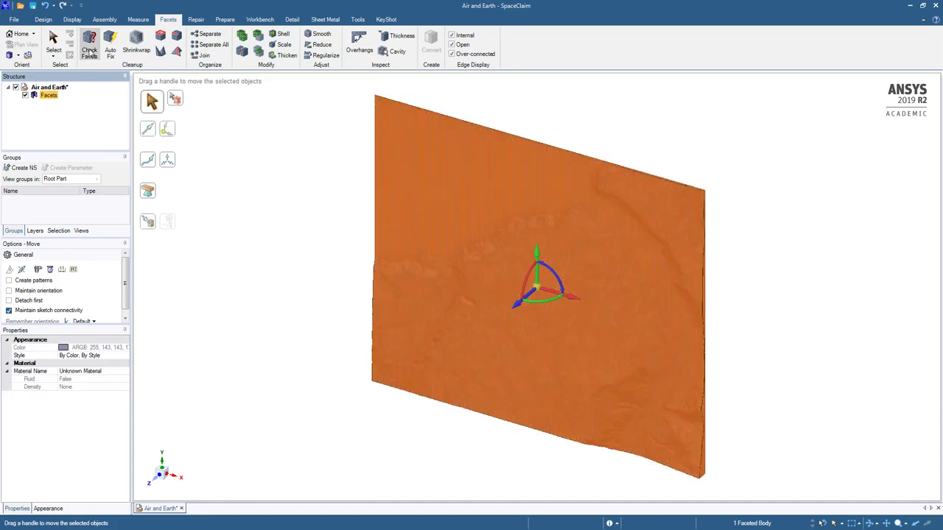
left_click(92, 46)
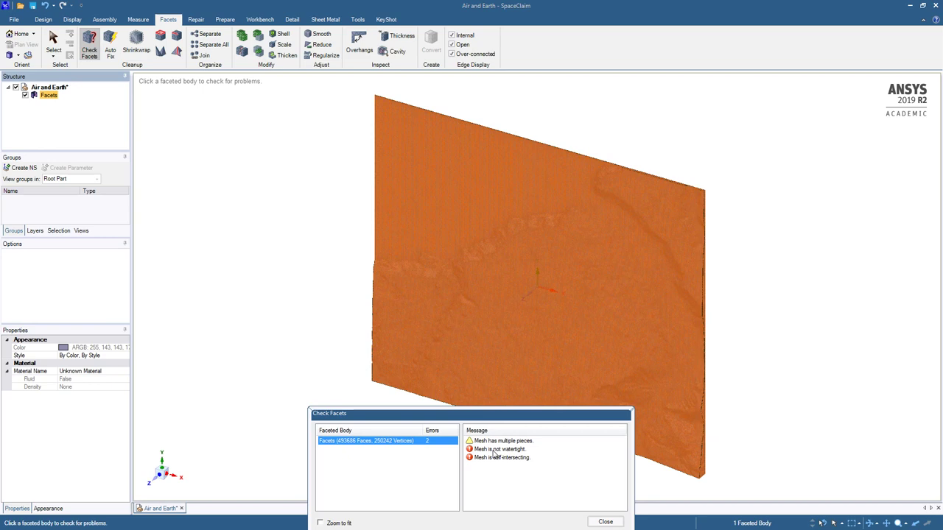
left_click(600, 523)
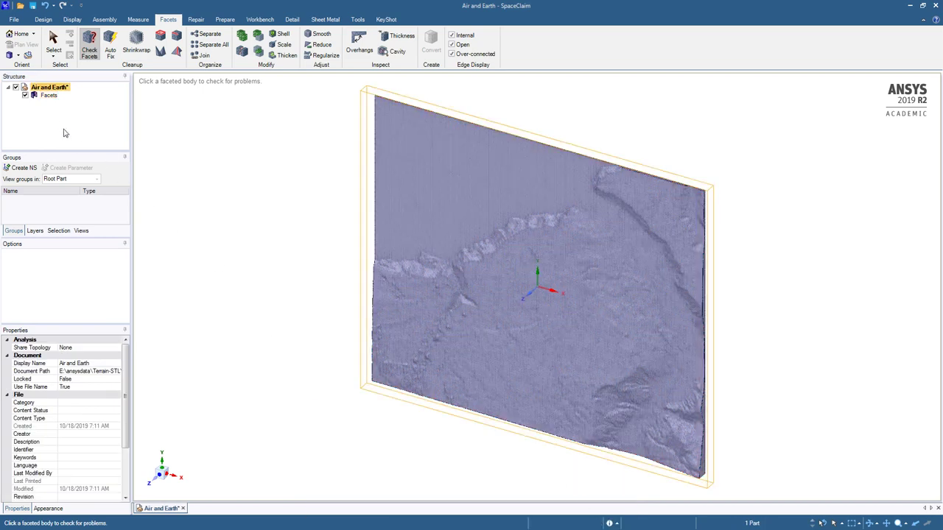
left_click(62, 126)
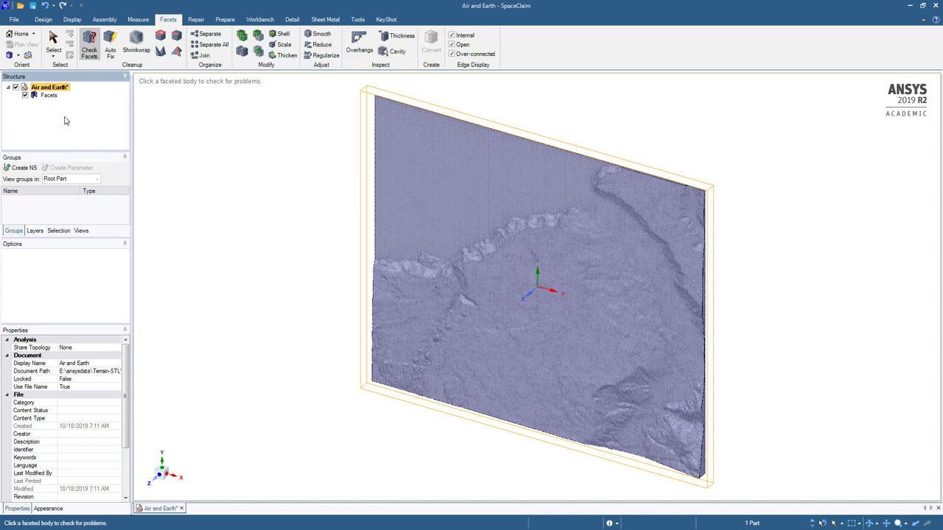
- Separate the multi-piece terrain mesh into three individual Facets bodies
left_click(207, 45)
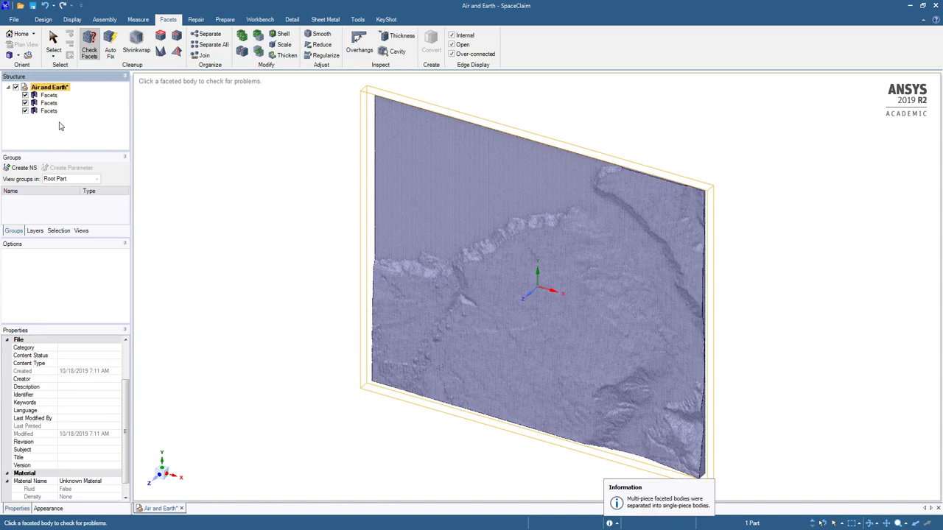
left_click(25, 103)
left_click(25, 110)
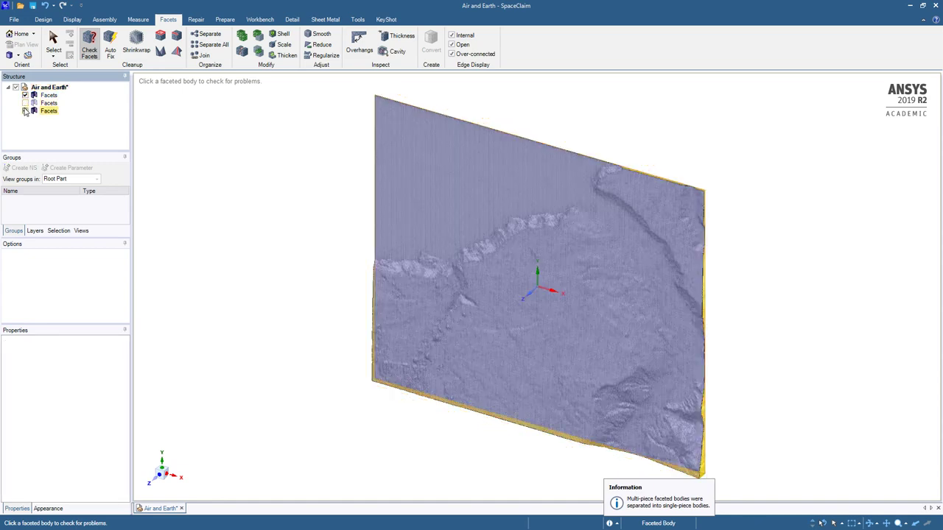
left_click(25, 111)
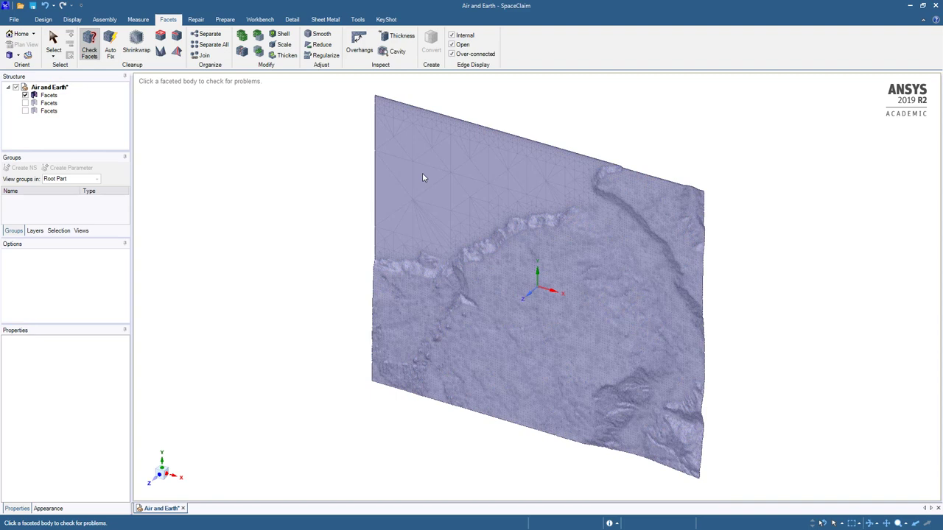
- Toggle Facets body visibility until only the third body, the terrain surface, is shown
left_click(25, 104)
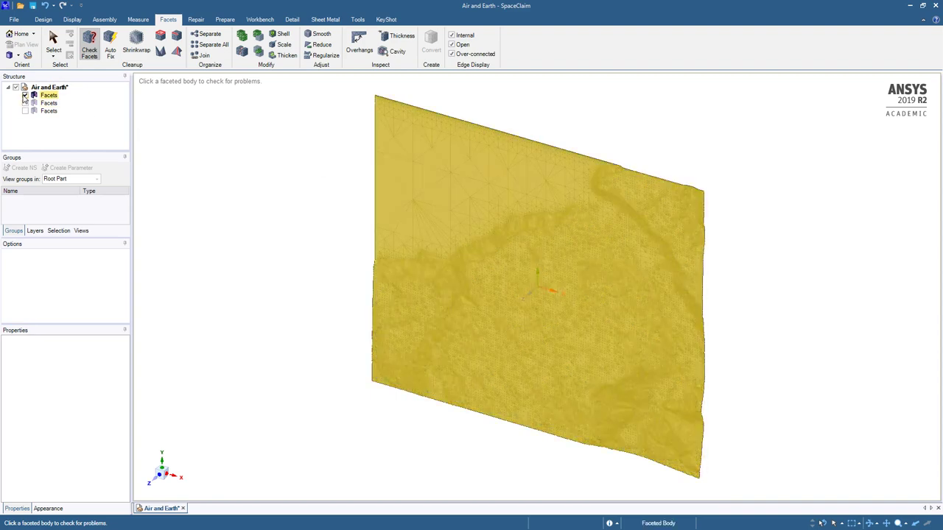
left_click(25, 95)
left_click(25, 104)
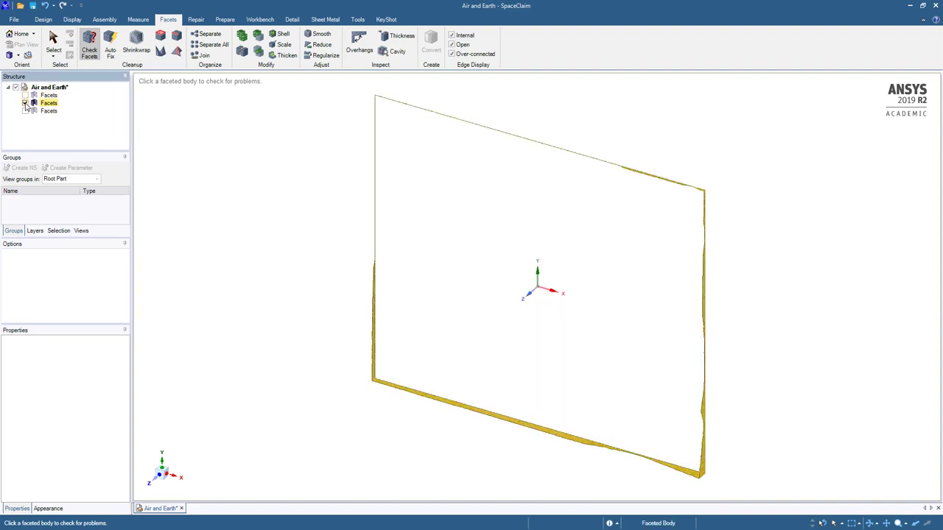
left_click(25, 103)
left_click(25, 110)
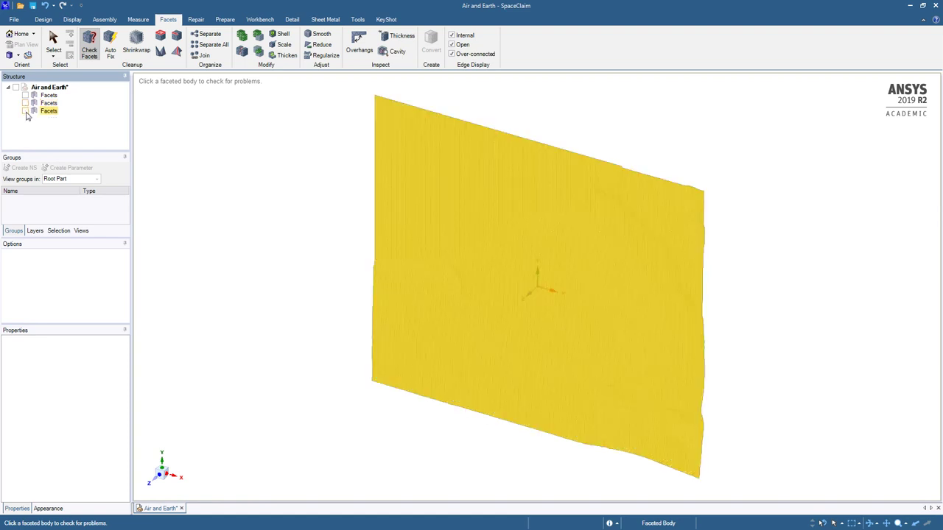
left_click(486, 225)
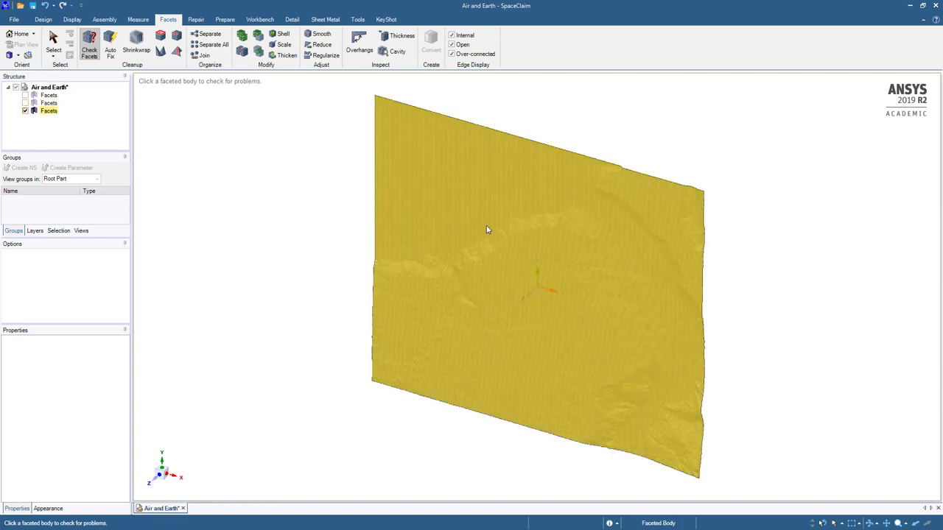
scroll(486, 227, "up", 5)
scroll(486, 226, "down", 6)
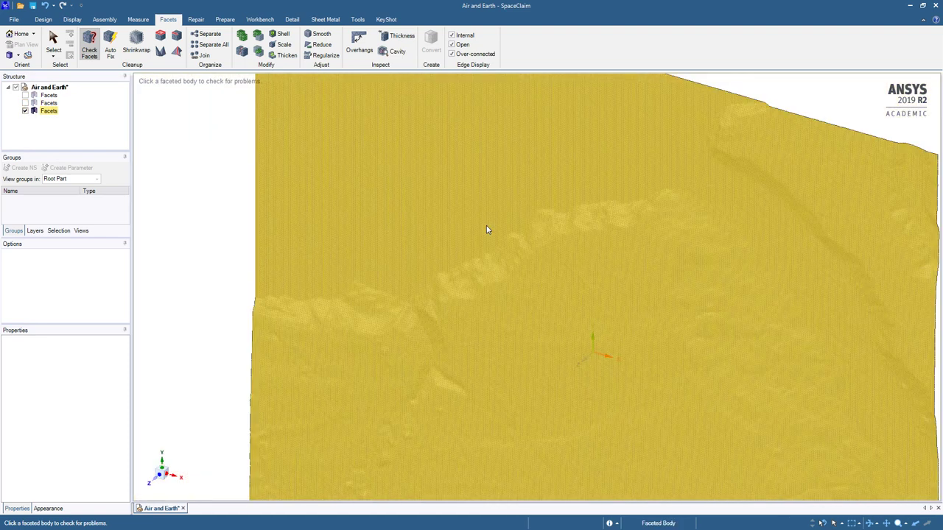
- Recheck the Facets bodies, which flags two of them as not watertight
key("Escape")
left_click(37, 112)
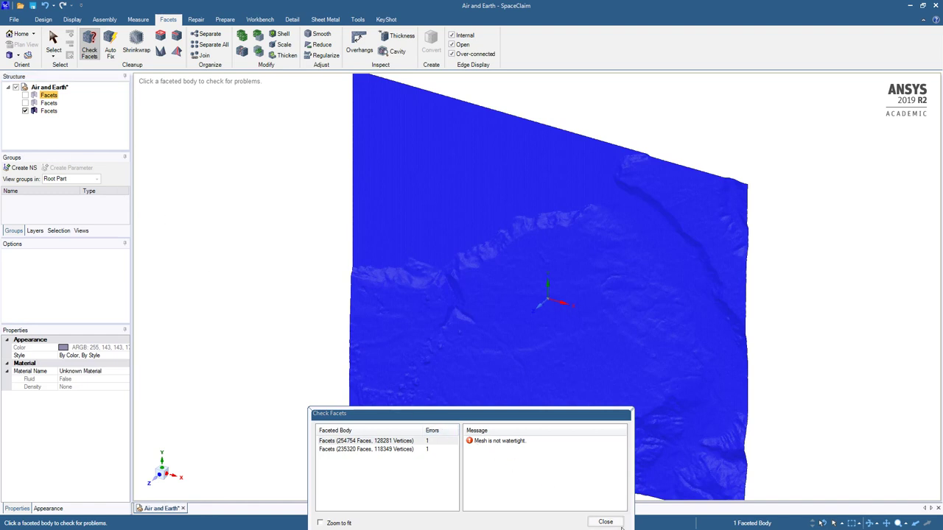
left_click(617, 523)
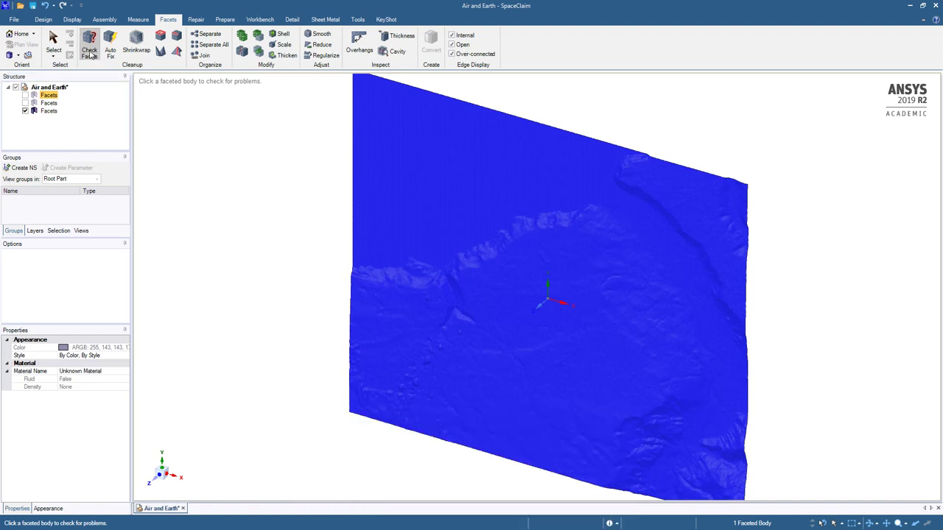
- Delete the second and third Facets bodies and show the remaining terrain mesh
left_click(53, 42)
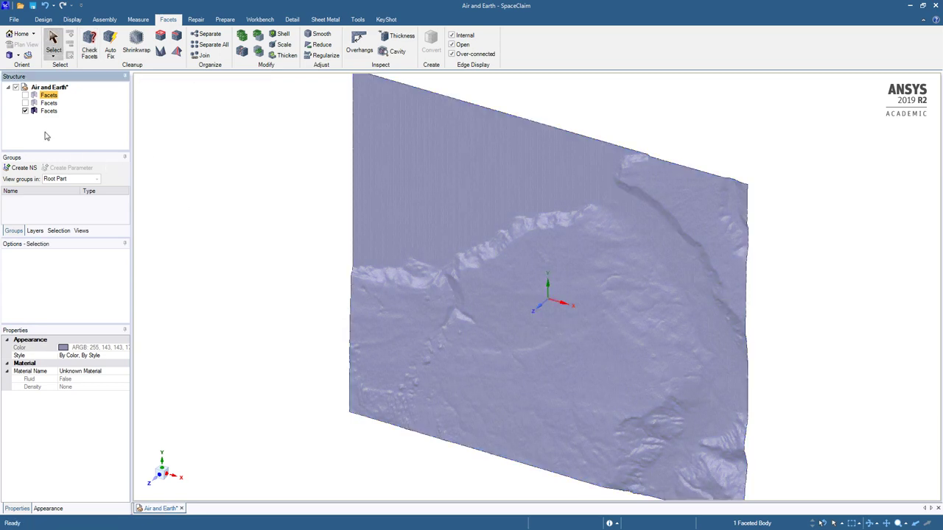
left_click(46, 111)
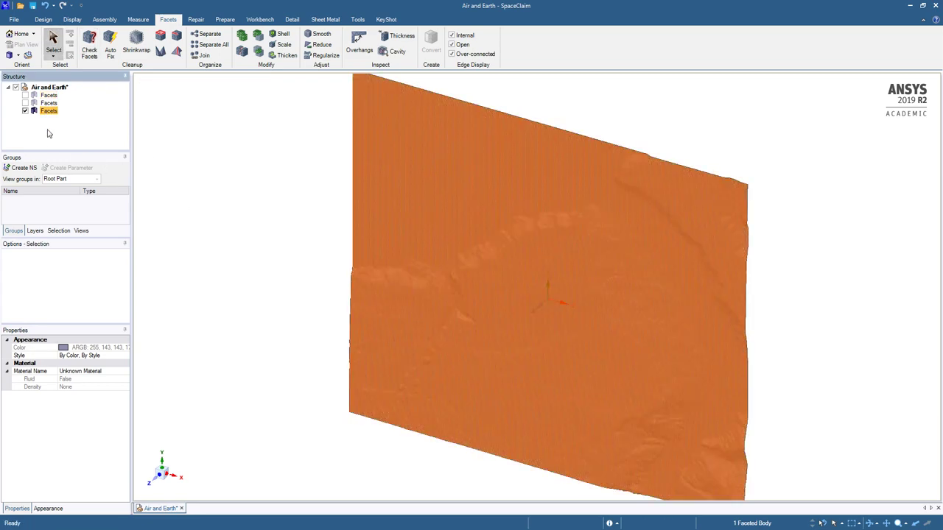
key("Delete")
left_click(46, 103)
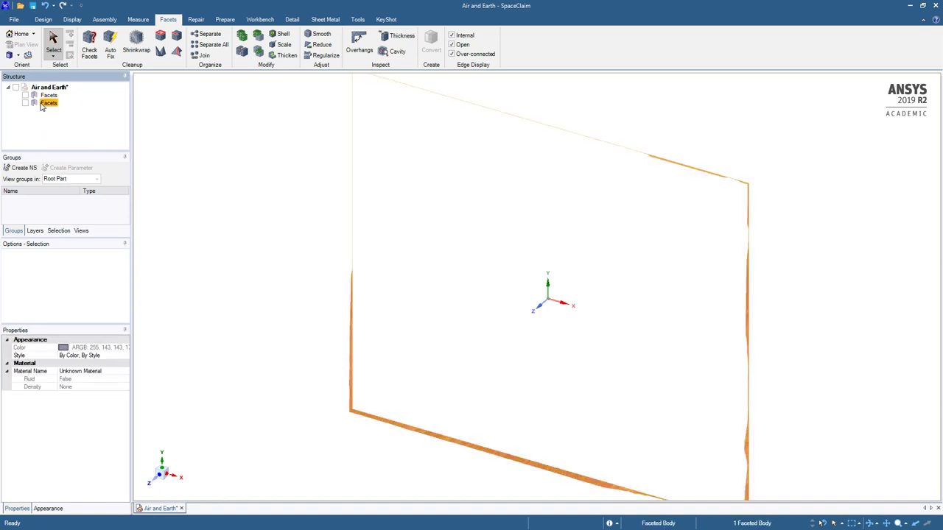
key("Delete")
left_click(25, 94)
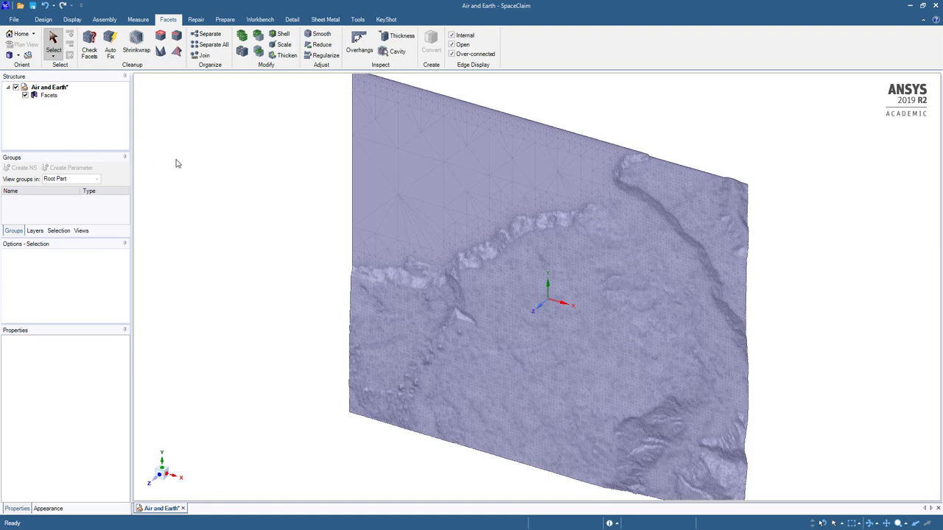
- Launch Check Facets on the single remaining terrain Facets body
left_click(89, 49)
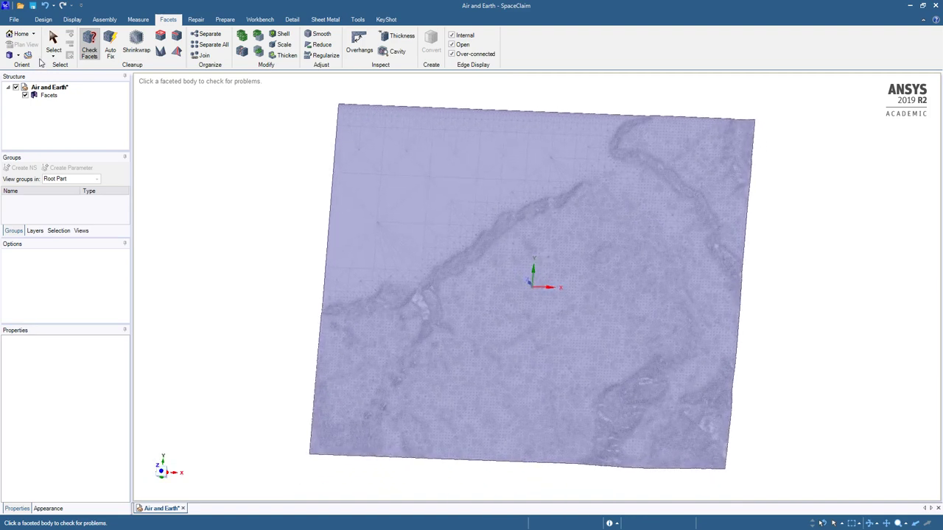
- Start a new sketch with its plane placed on the terrain body
left_click(42, 22)
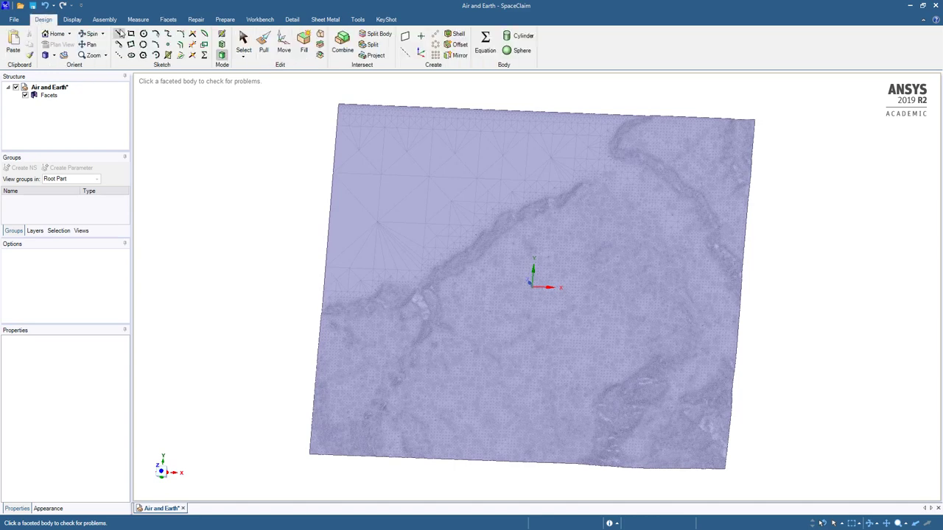
left_click(223, 34)
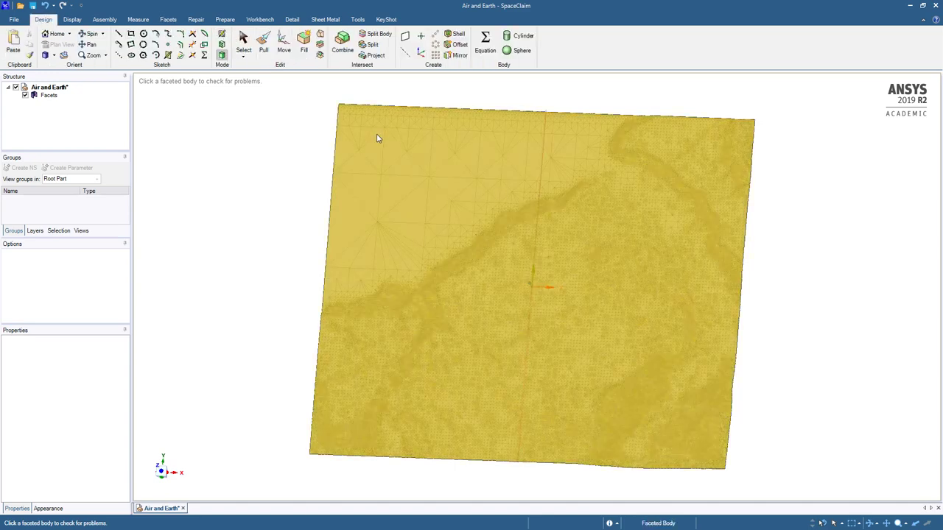
left_click(430, 174)
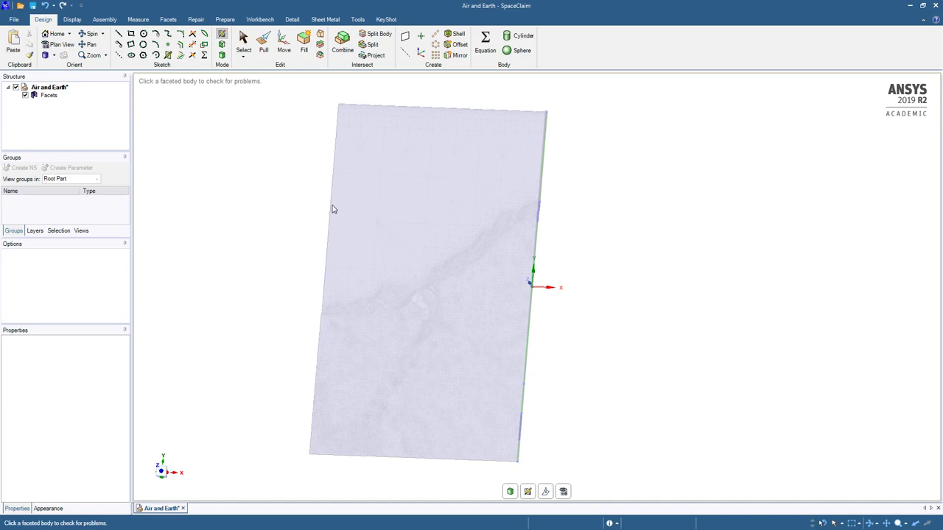
left_click(528, 491)
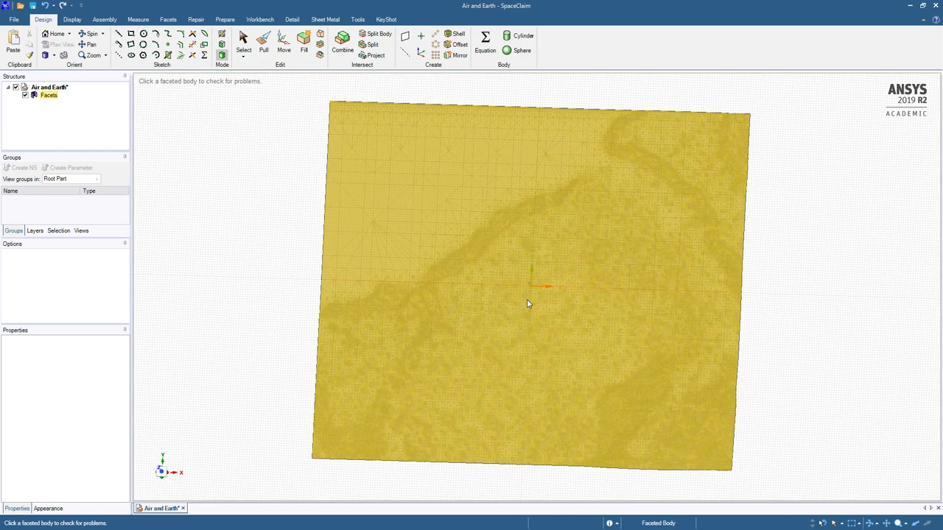
left_click(527, 304)
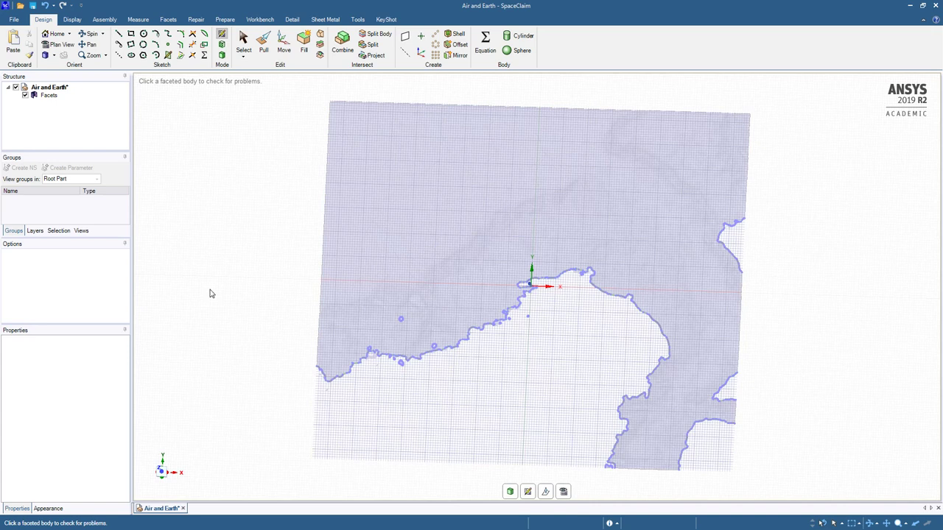
- Draw a 10818.6 m by 9191.94 m rectangle over the terrain in plan view
left_click(131, 35)
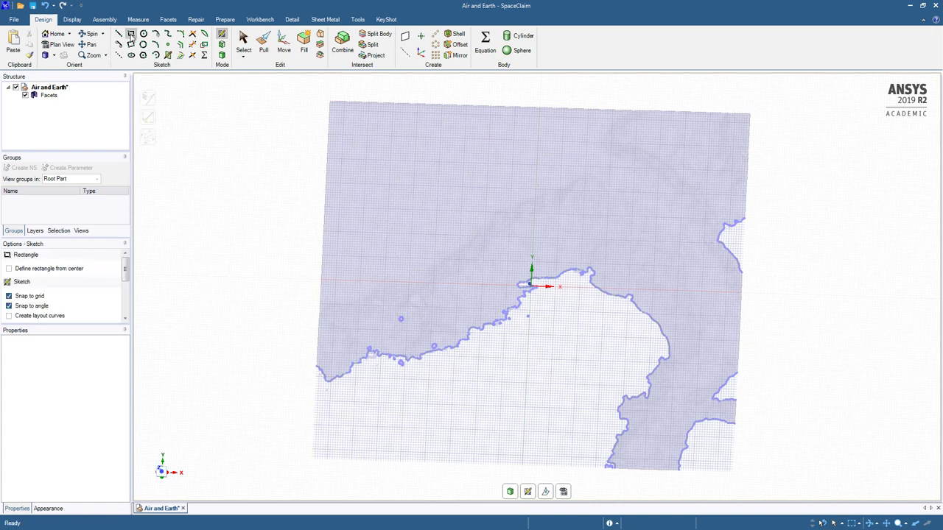
left_click(564, 492)
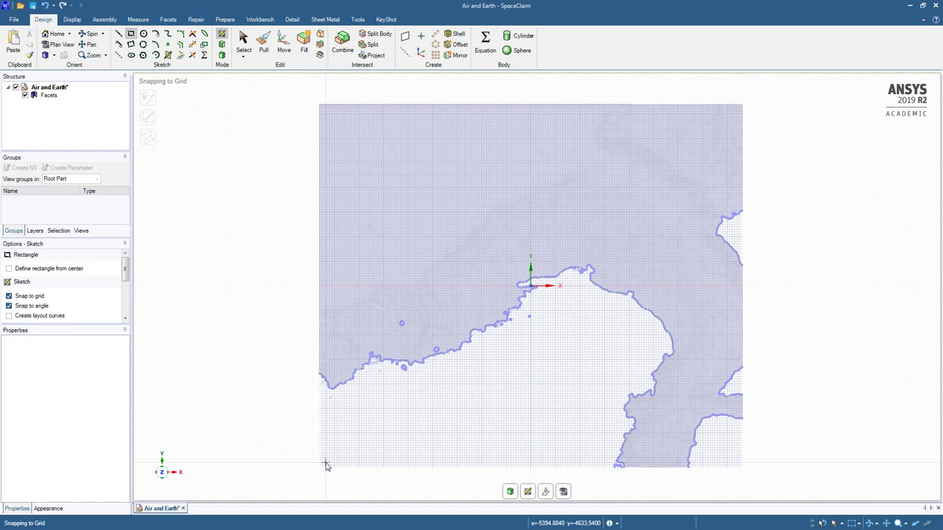
left_click(324, 461)
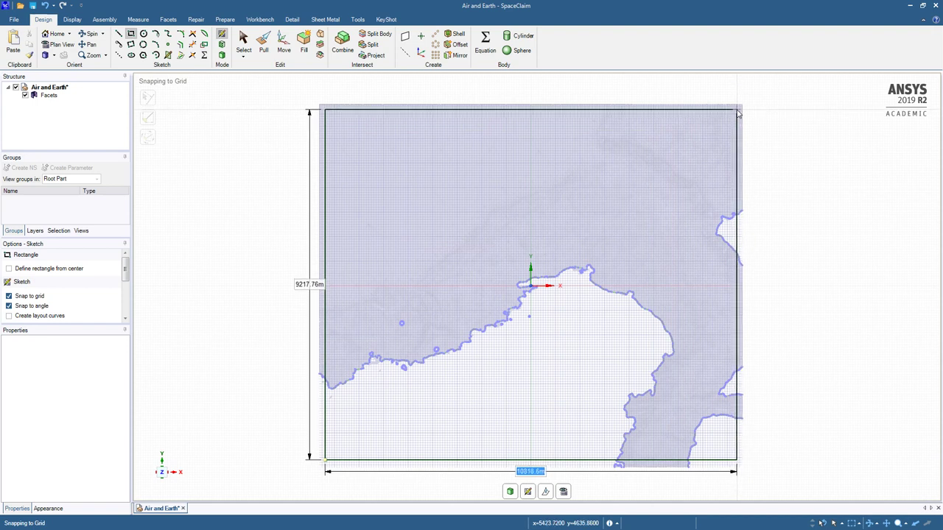
key("Tab")
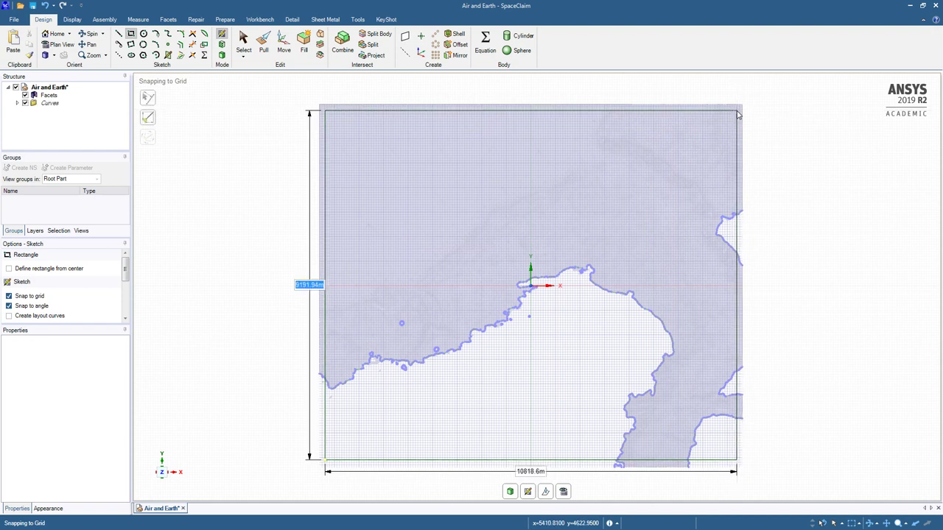
- Pull the rectangular surface into a 1502.99 m thick solid box enclosing the terrain
left_click(263, 46)
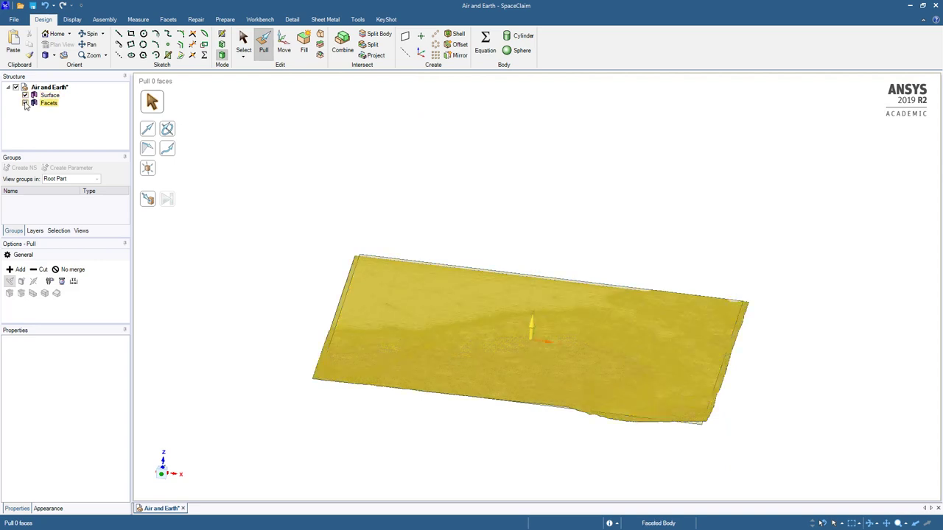
left_click(25, 103)
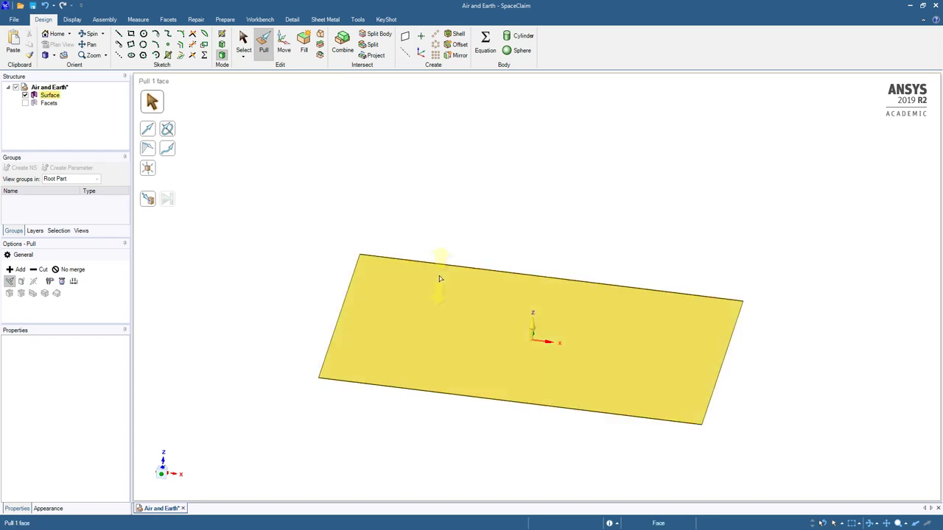
left_click(437, 273)
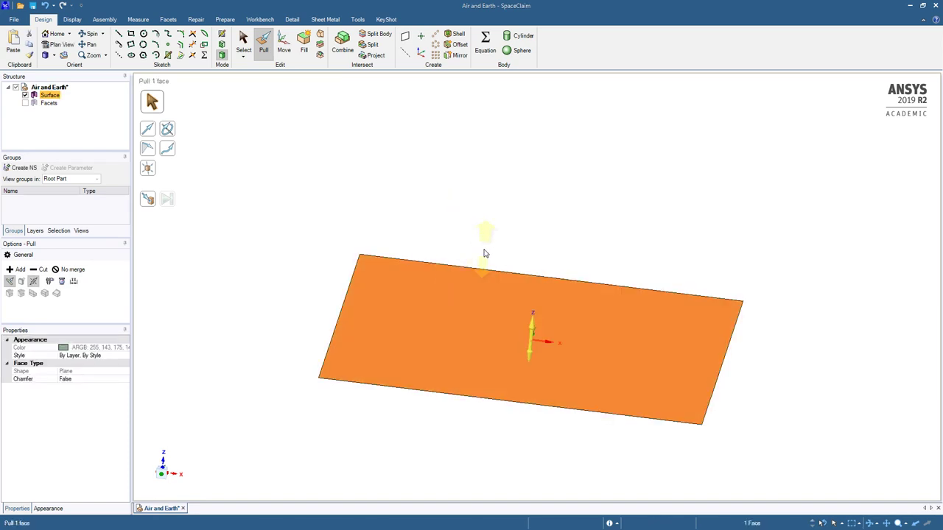
left_click_drag(533, 325, 534, 298)
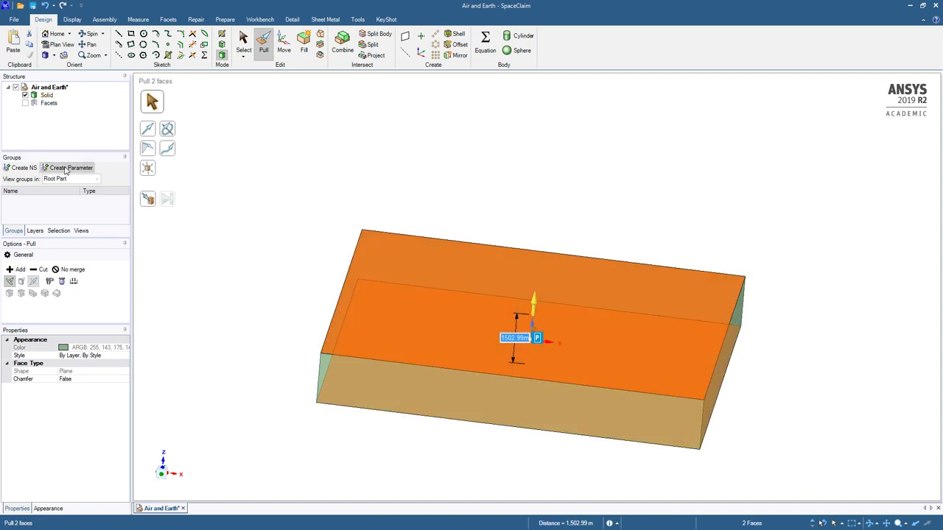
left_click(25, 103)
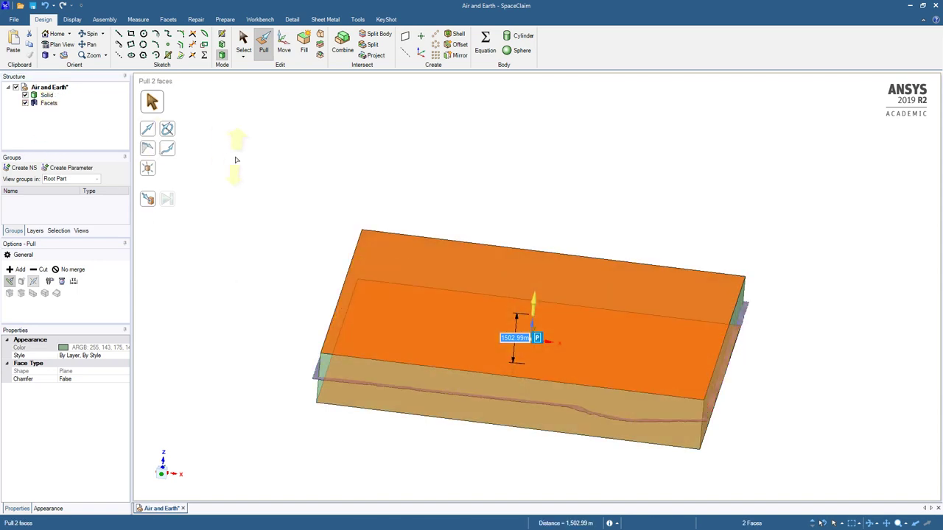
middle_click_drag(391, 186, 326, 152)
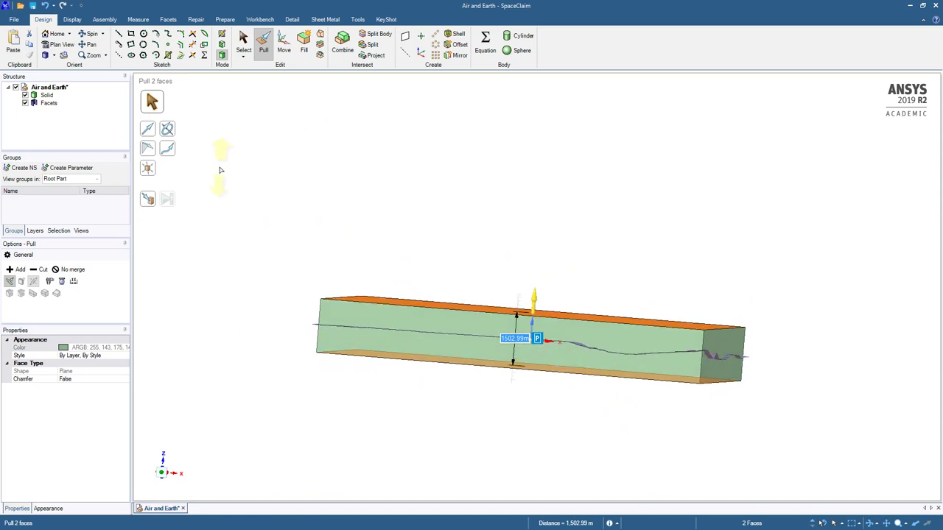
- Pull only the box's top face up by 1284.59 m so it rises well above the terrain
left_click(243, 44)
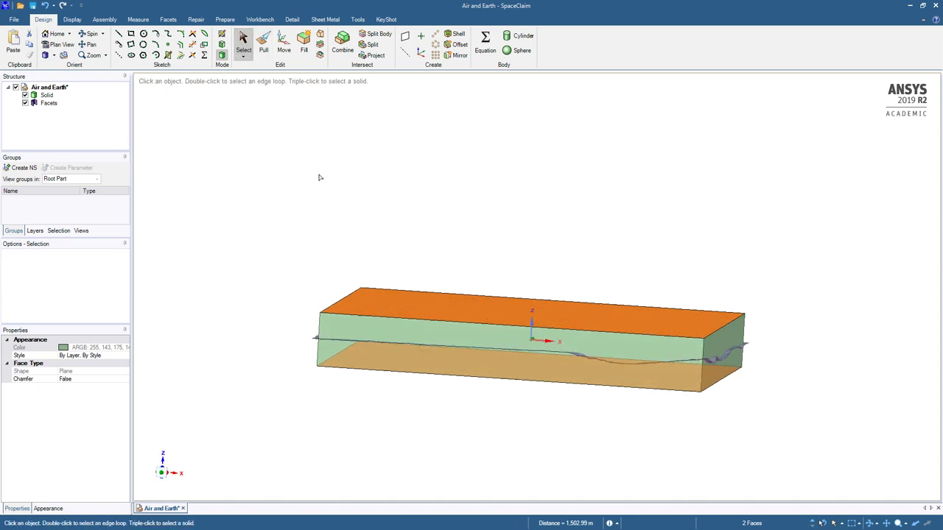
left_click(316, 270)
left_click(379, 301)
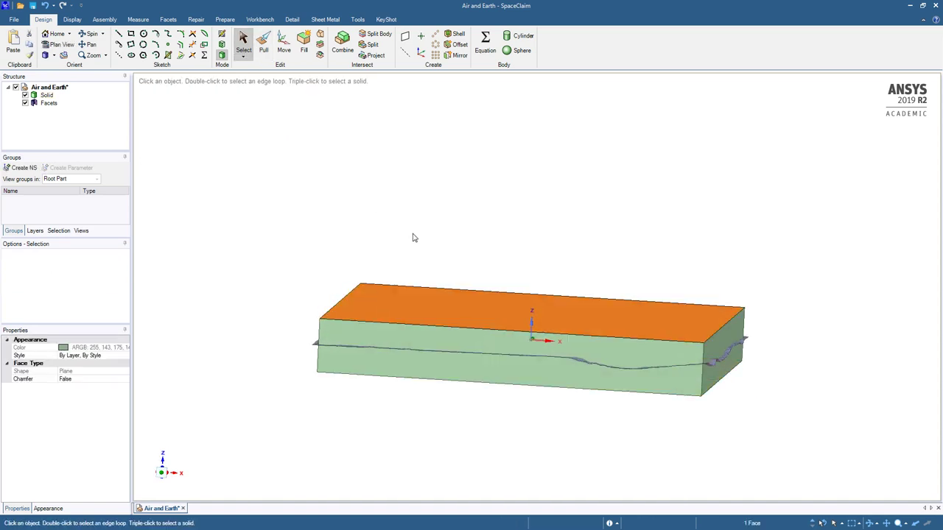
left_click(263, 44)
left_click_drag(536, 310, 533, 249)
left_click(237, 316)
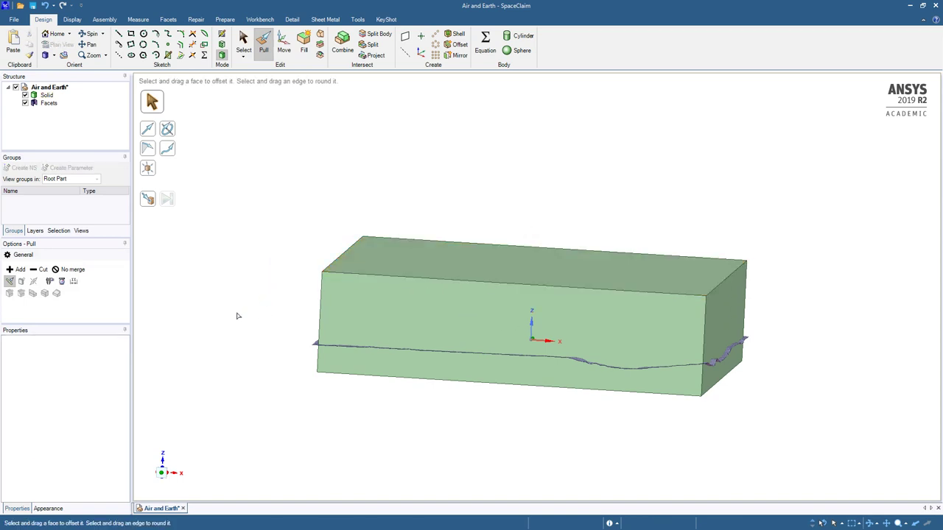
key("v")
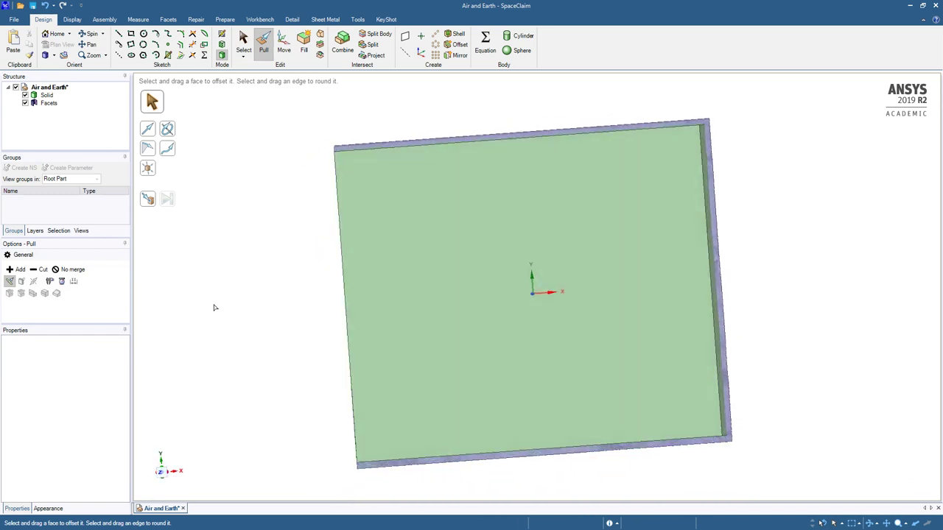
key("h")
left_click(22, 133)
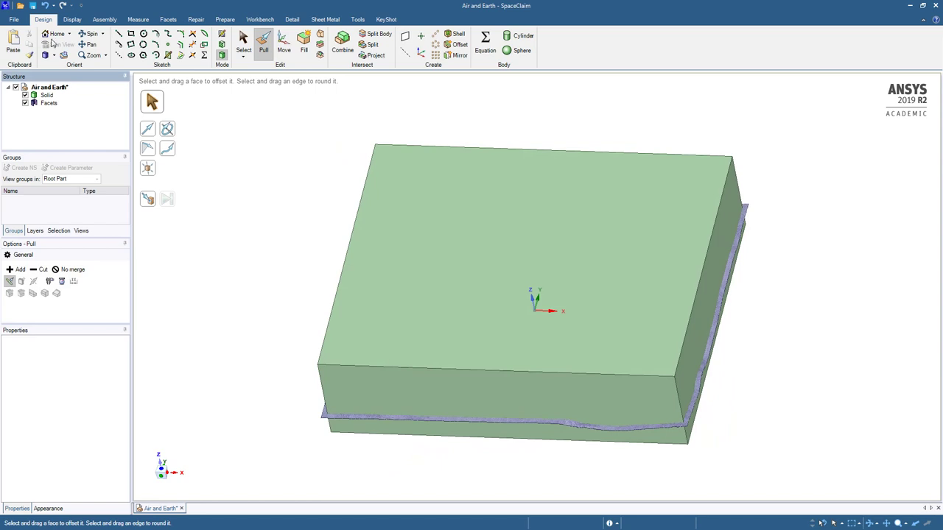
- Copy and paste the box Solid, then hide the original Solid
left_click(243, 42)
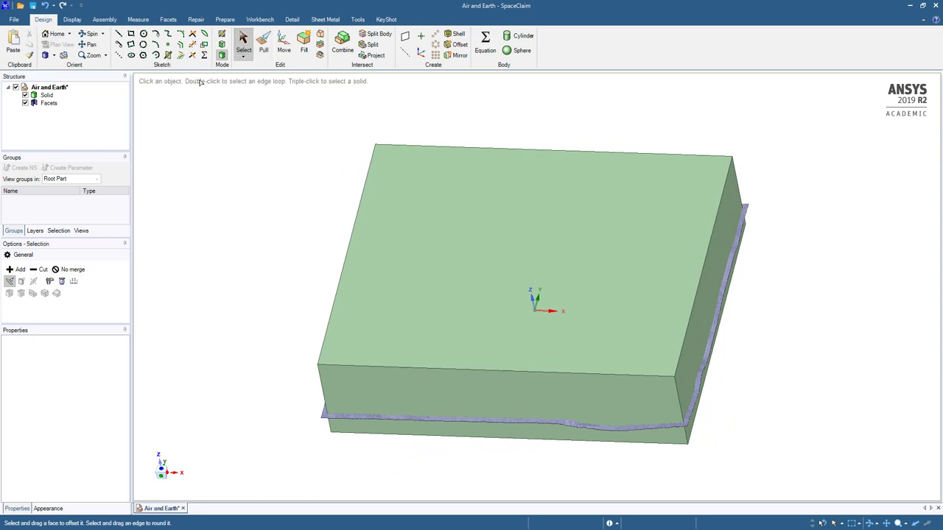
left_click(47, 95)
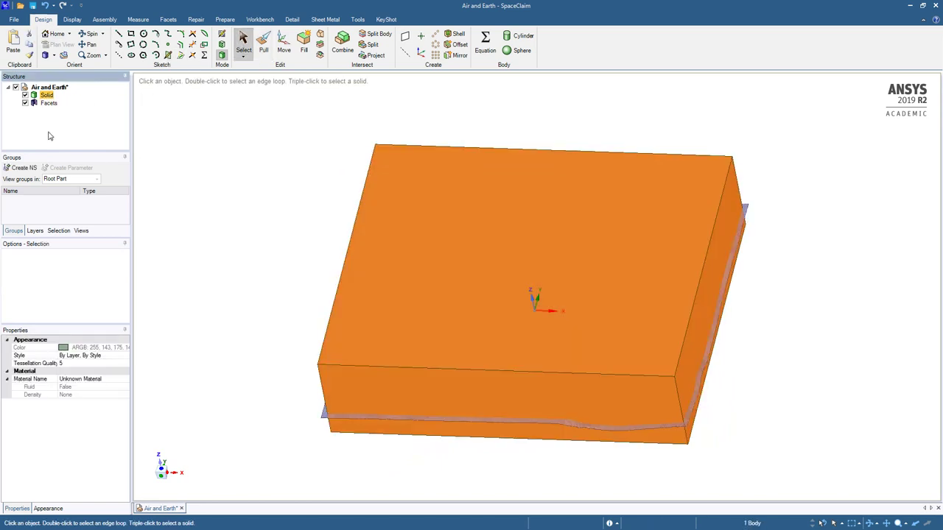
key("ctrl")
key("ctrl+c")
key("ctrl+v")
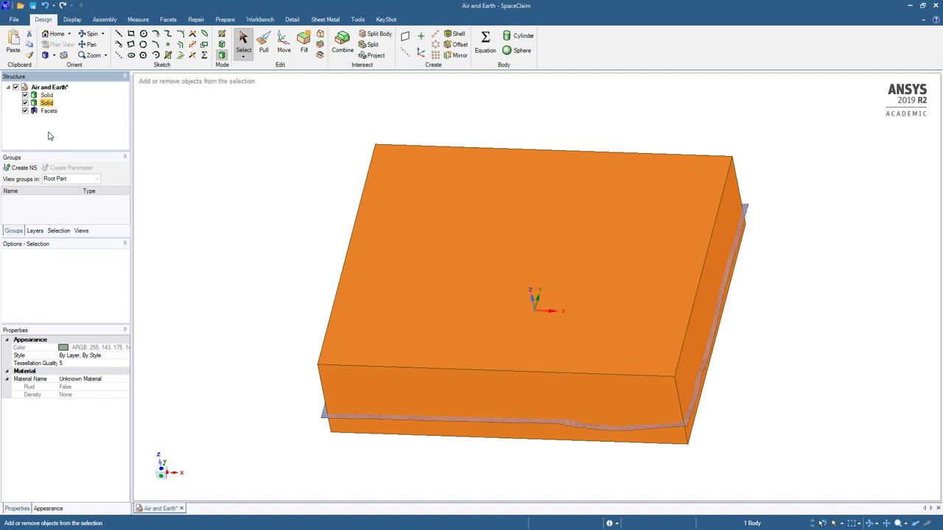
left_click(25, 95)
- Copy and paste the terrain Facets body, then hide the original Facets
left_click(48, 110)
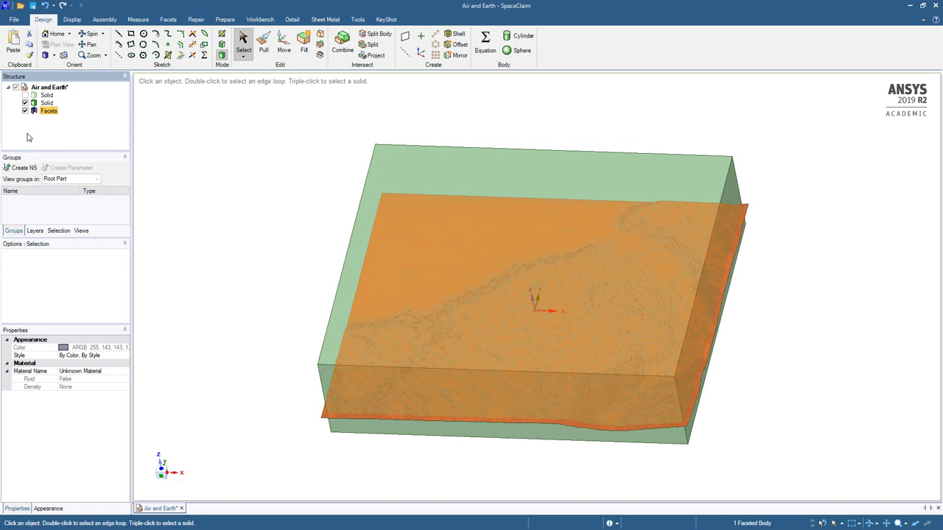
key("ctrl")
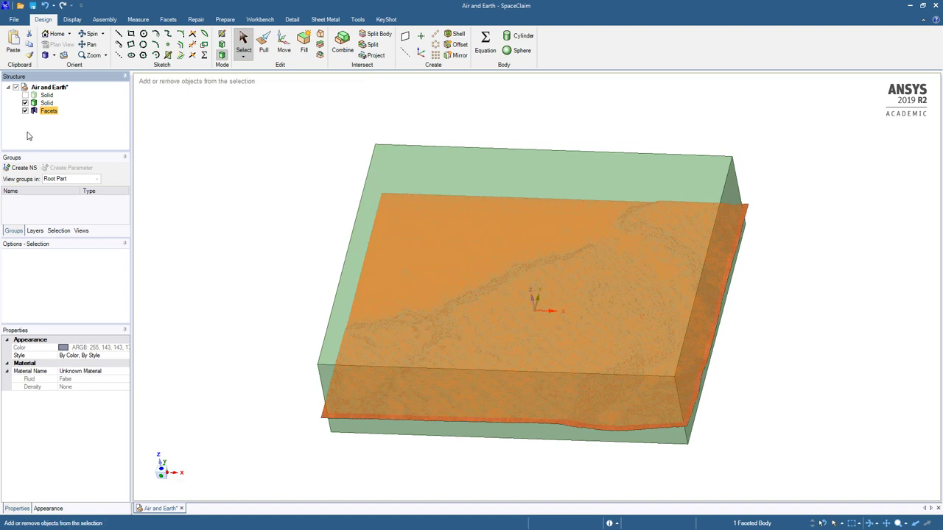
key("ctrl+v")
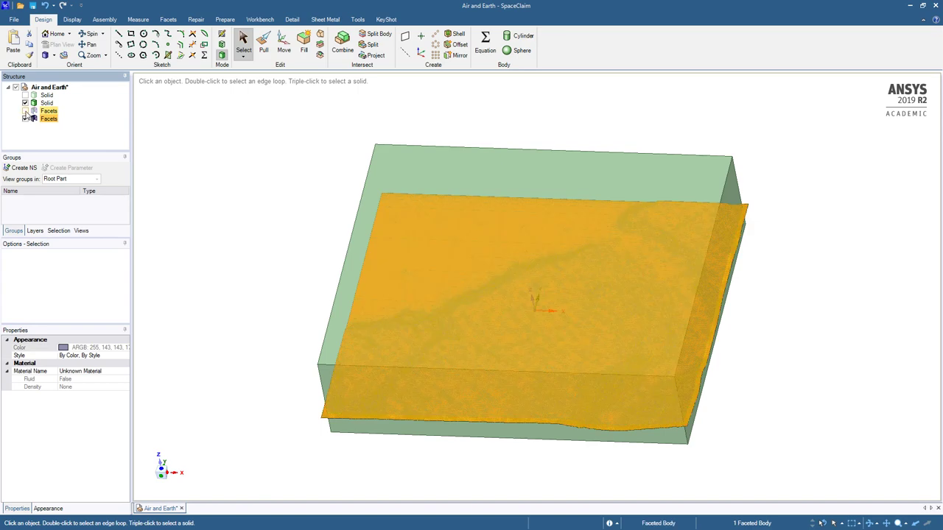
left_click(25, 111)
left_click(197, 151)
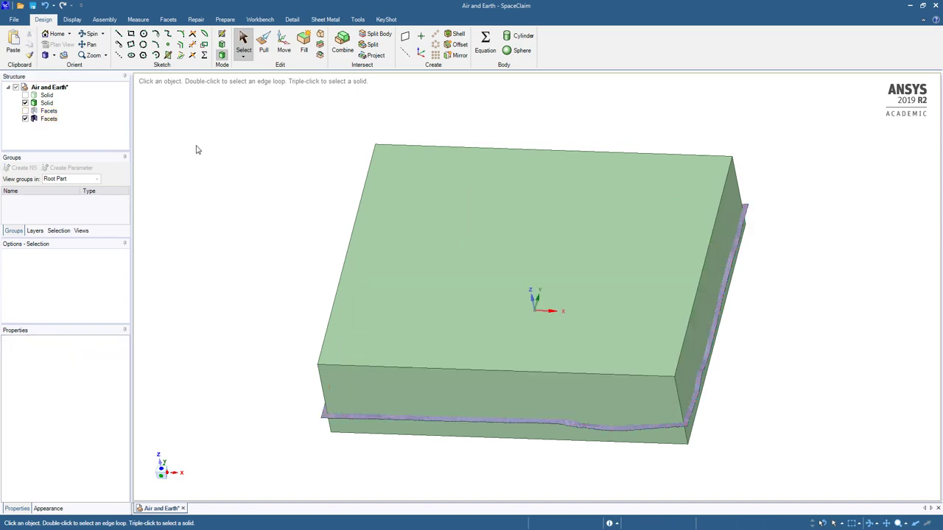
key("h")
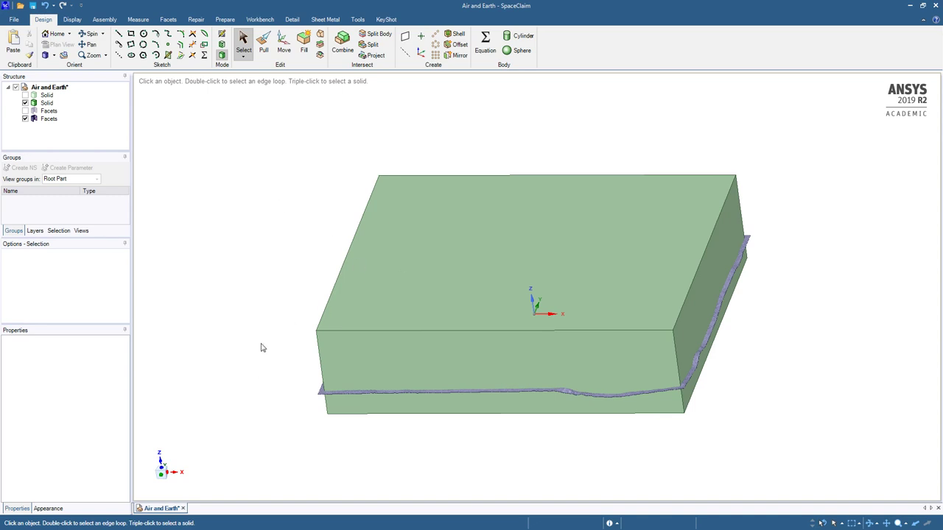
key("h")
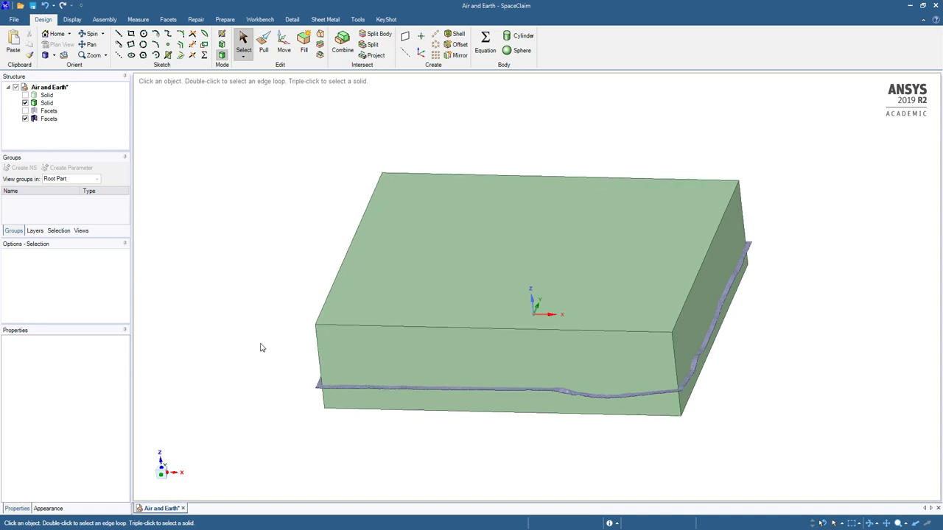
- On the Facets tab, convert the visible copied box Solid into a faceted body
left_click(168, 20)
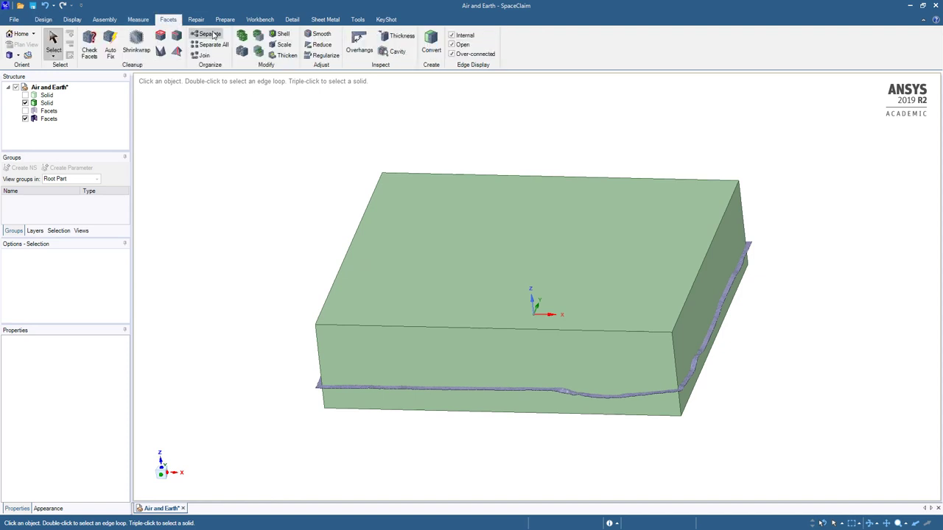
left_click(46, 102)
left_click(45, 103)
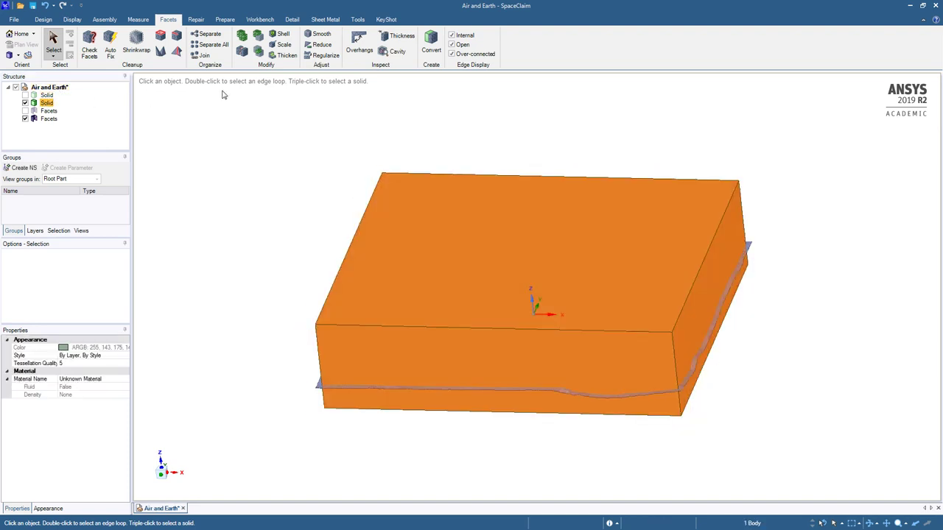
left_click(430, 43)
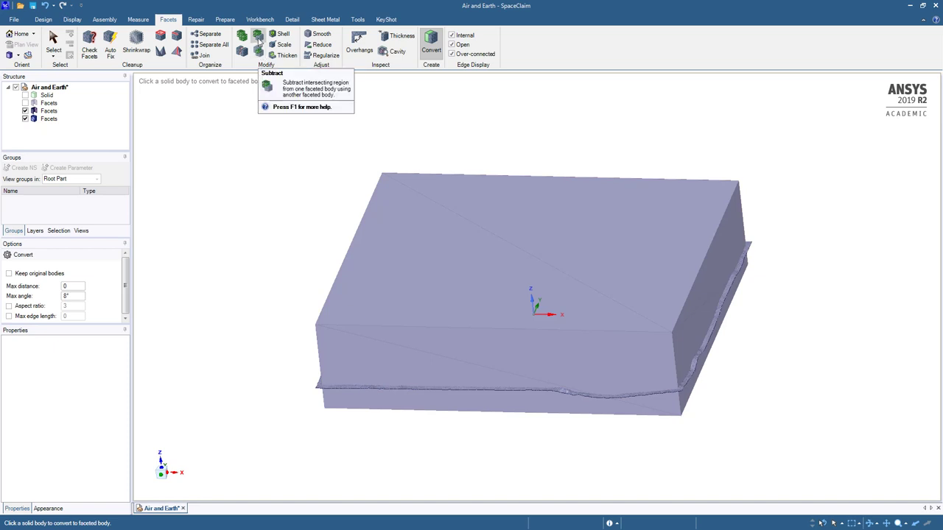
- Subtract the terrain facets from the faceted box, with the box as target and terrain as cutter
left_click(259, 42)
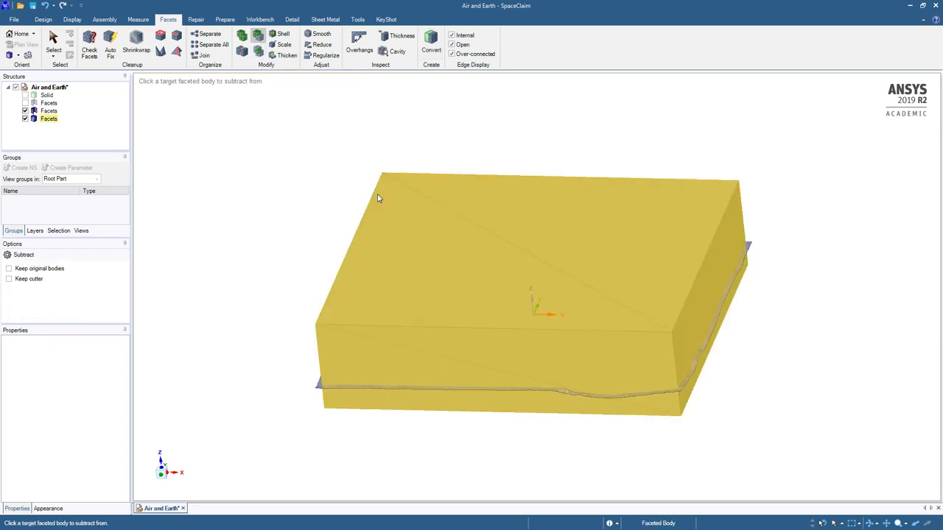
left_click(377, 198)
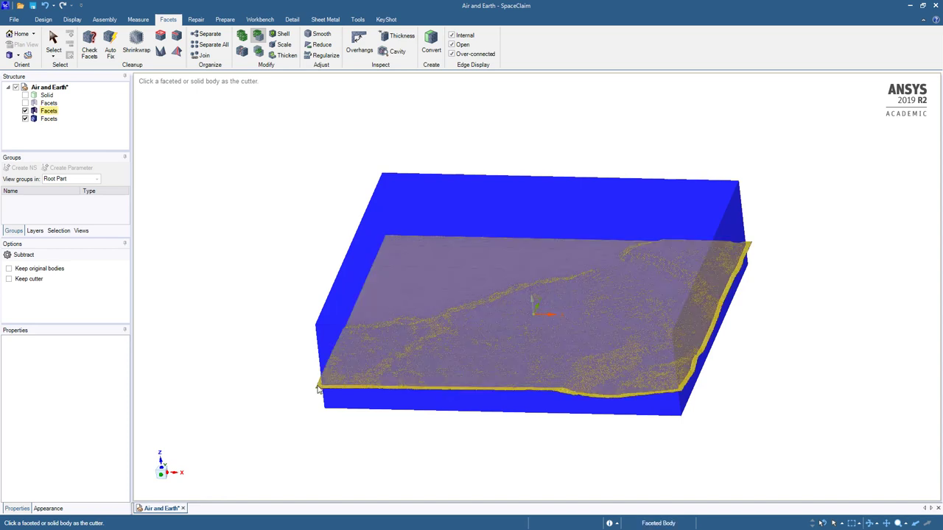
left_click(318, 389)
key("h")
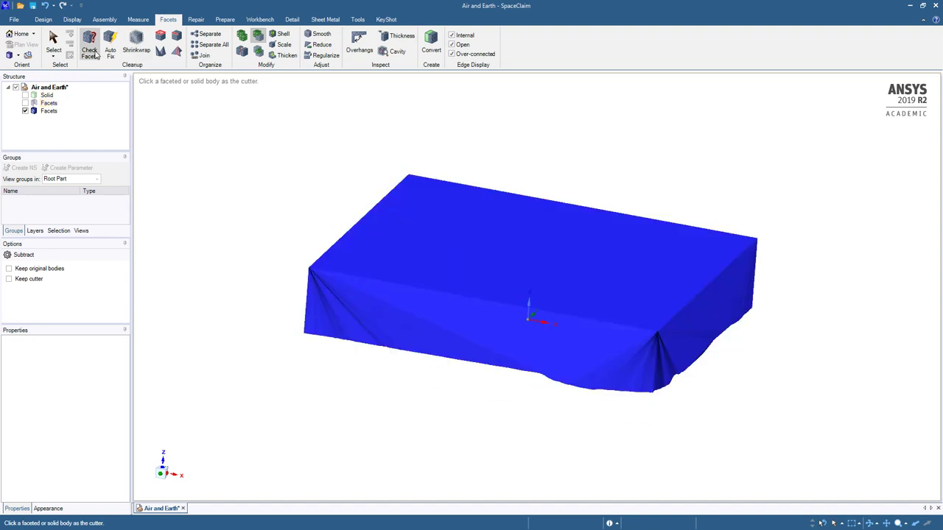
- Convert the faceted air body to a solid using Convert to solid > Merge faces
left_click(53, 41)
left_click(372, 249)
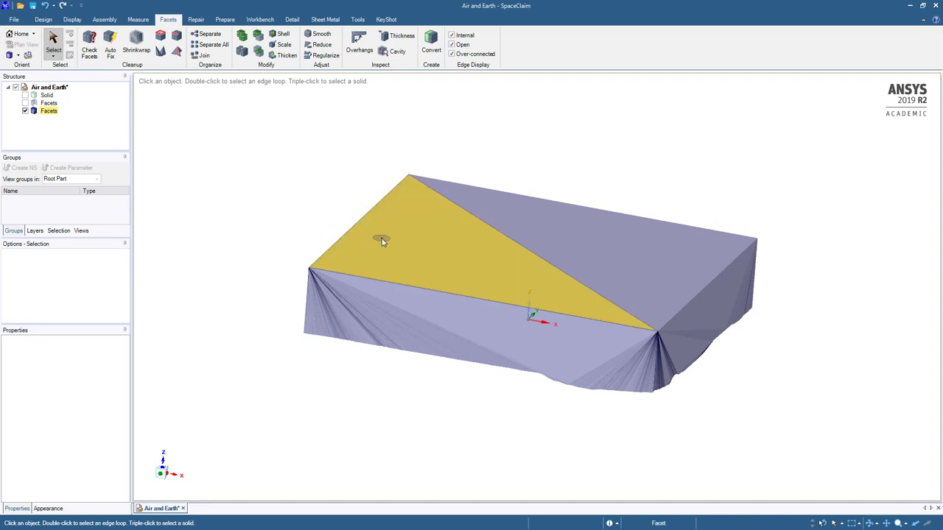
right_click(381, 240)
mouse_move(435, 245)
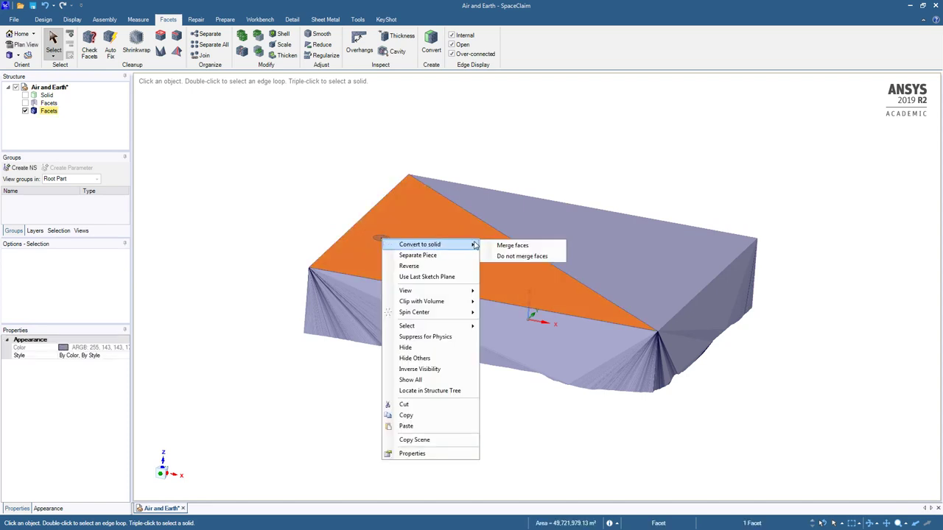
left_click(511, 245)
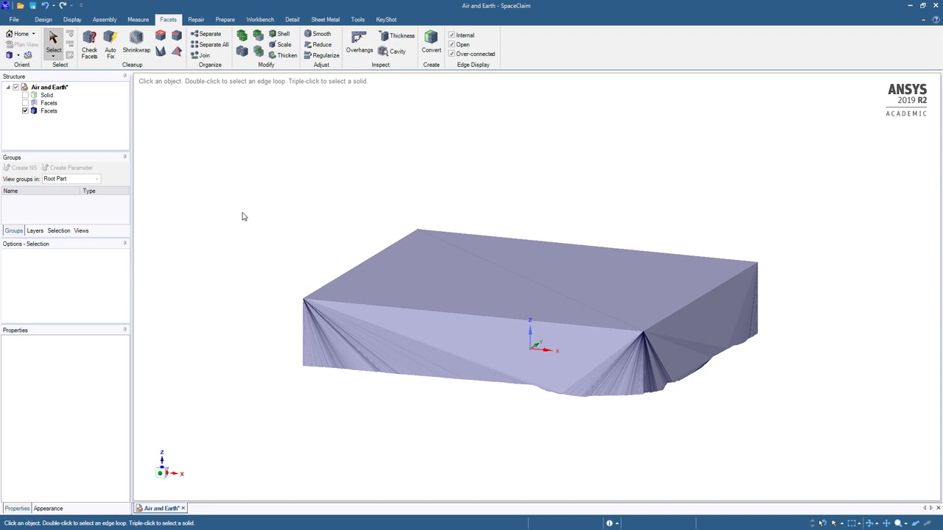
- Hide the air body and show the original box Solid and terrain Facets again
left_click(48, 110)
left_click(26, 111)
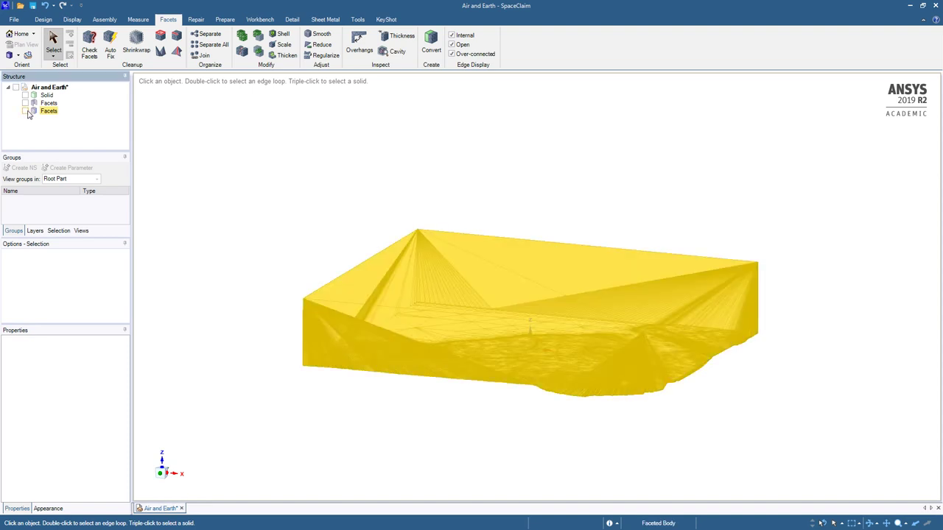
left_click(25, 95)
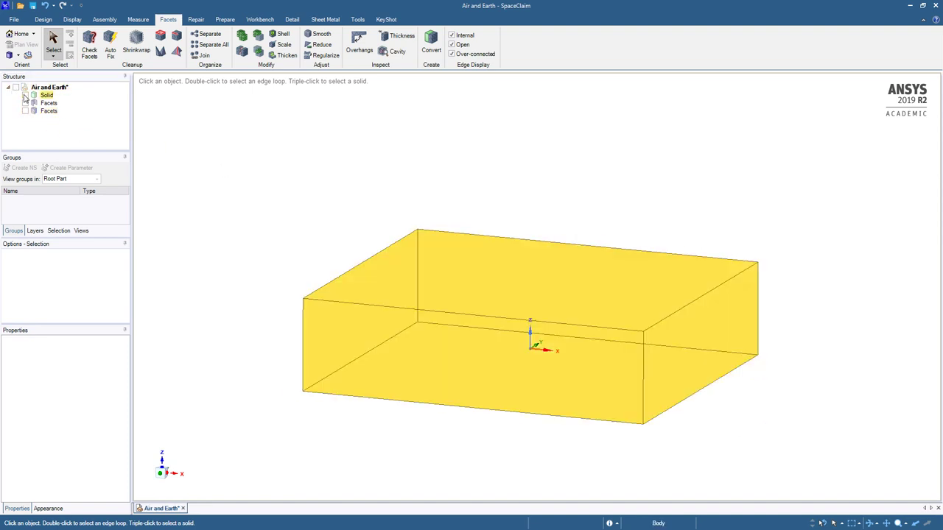
left_click(25, 103)
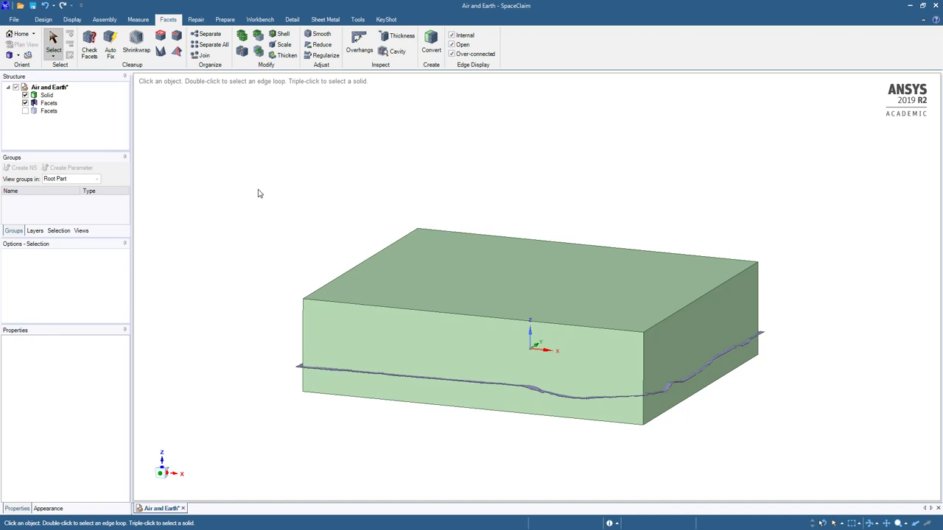
key("h")
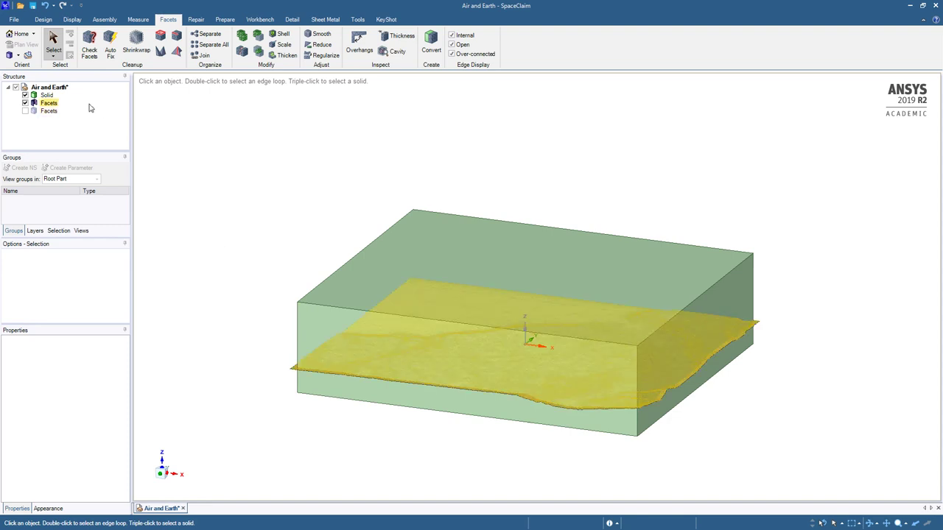
- Paste a copy of the box Solid, hide the original, and convert the copy to facets
left_click(46, 95)
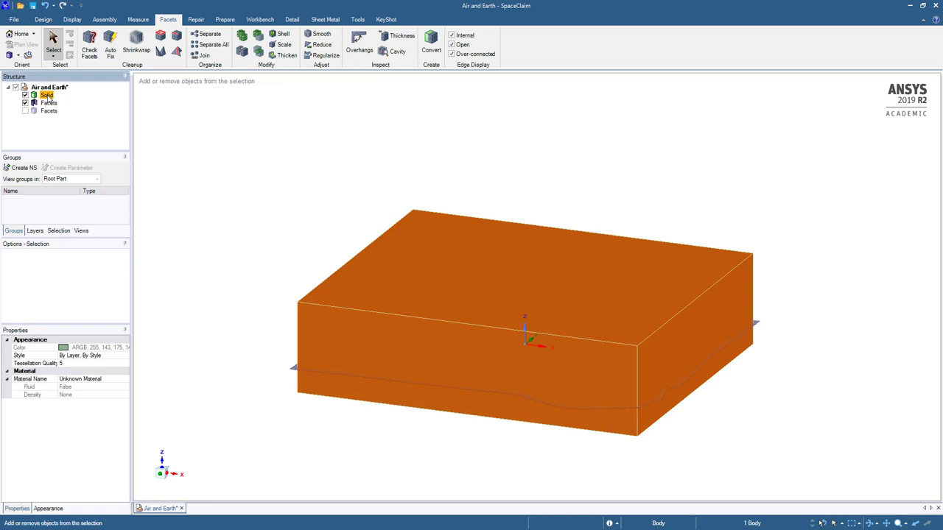
left_click(47, 102, "ctrl")
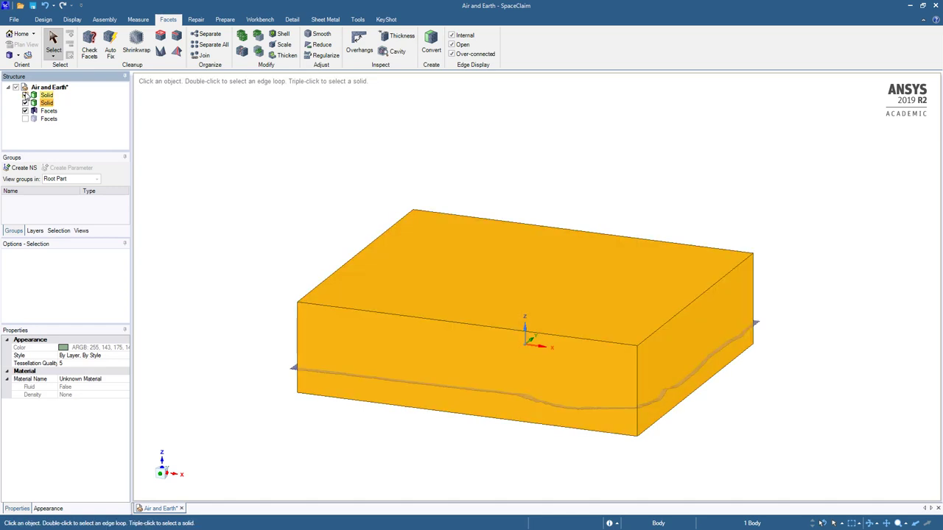
left_click(25, 95)
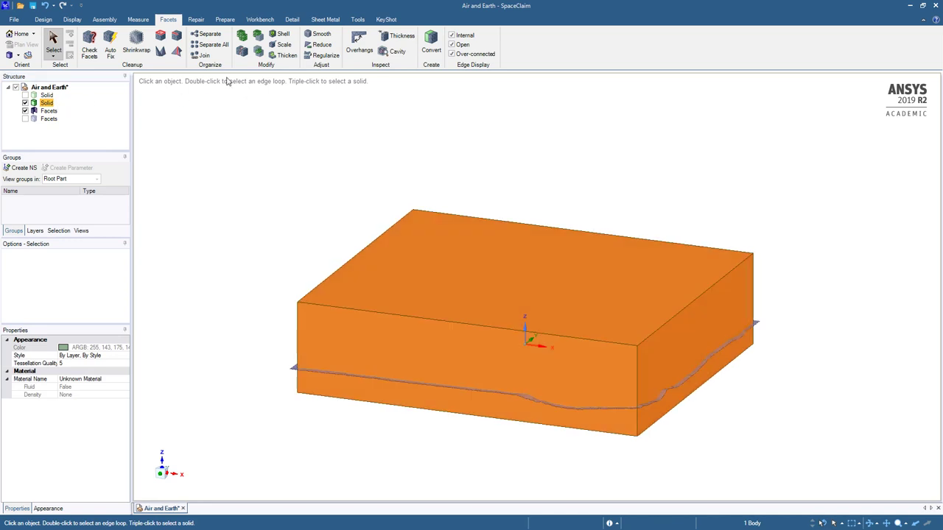
left_click(430, 43)
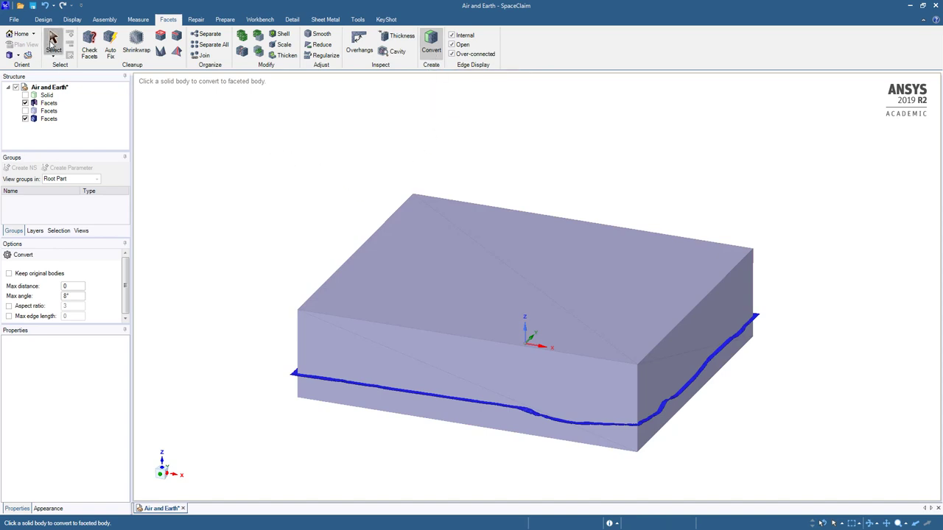
- Paste a copy of the terrain Facets body, hide the original, and select the terrain copy
left_click(53, 41)
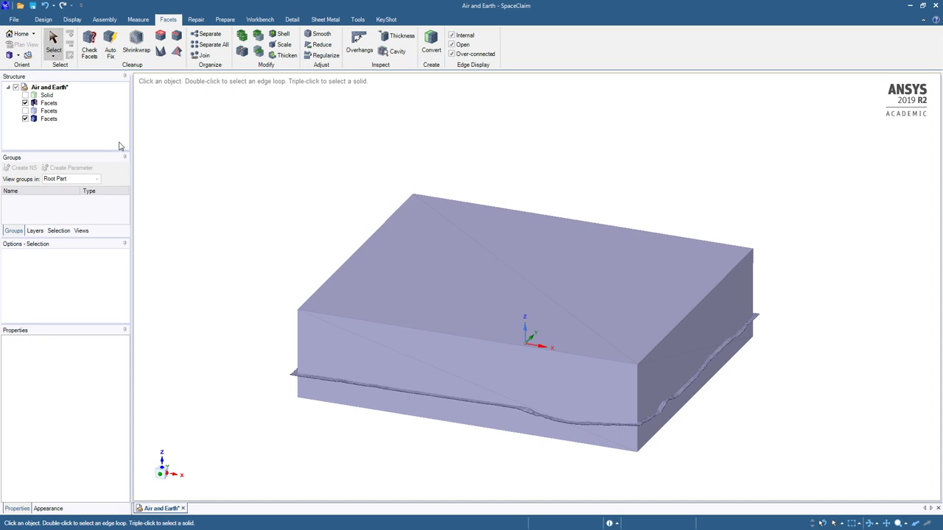
left_click(49, 103)
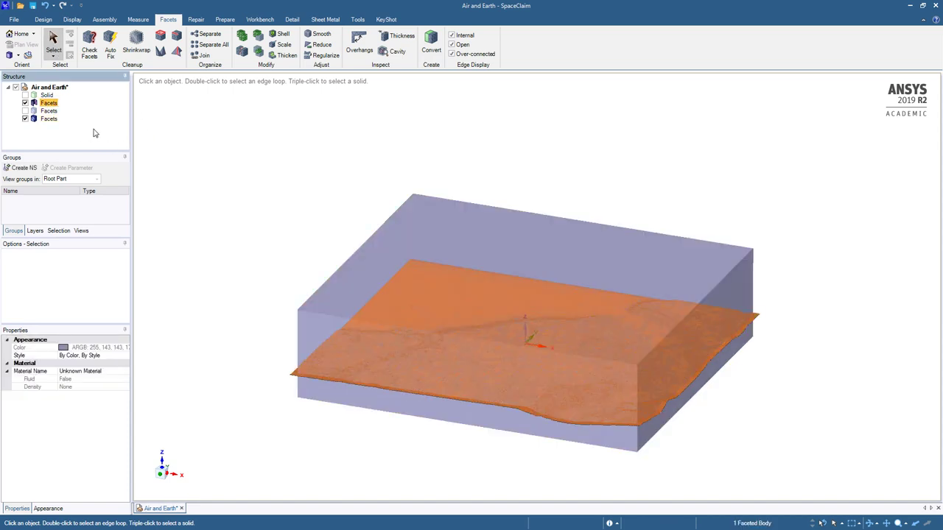
key("ctrl")
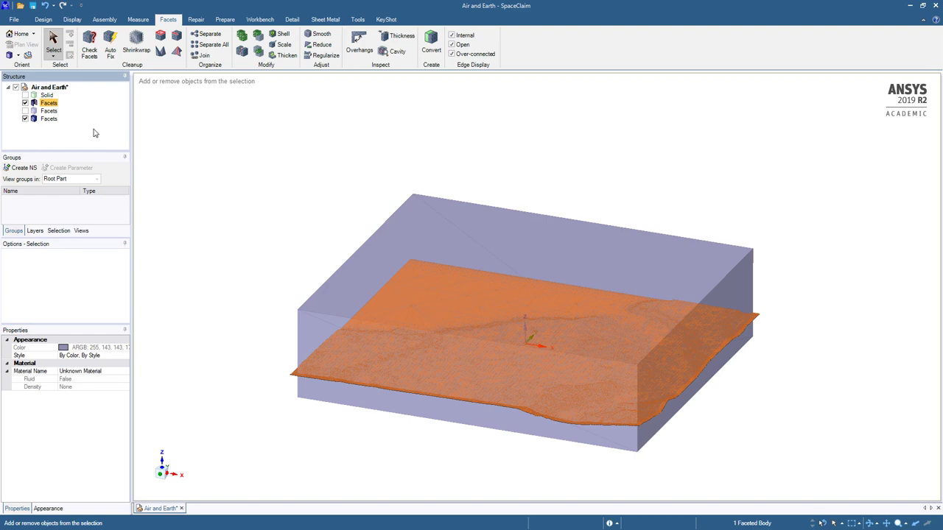
key("ctrl+v")
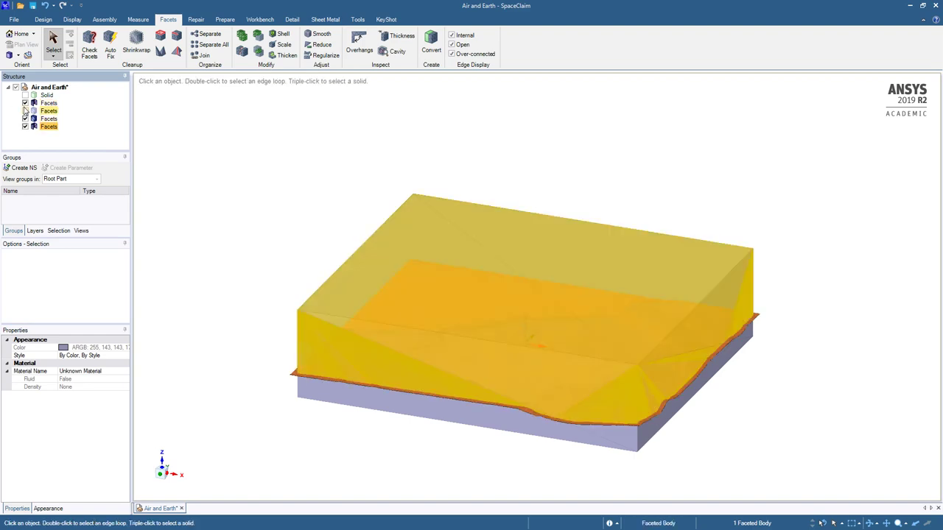
left_click(26, 104)
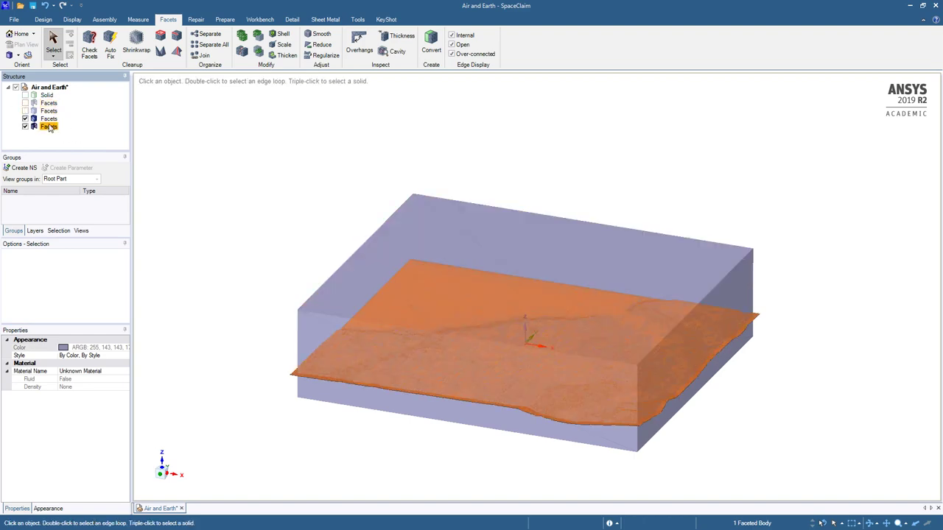
left_click(45, 119, "ctrl")
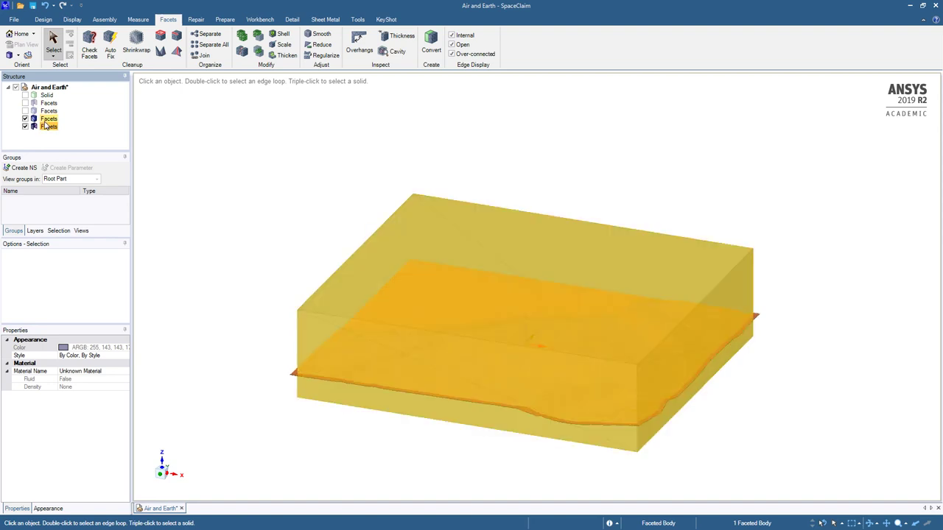
left_click(48, 127)
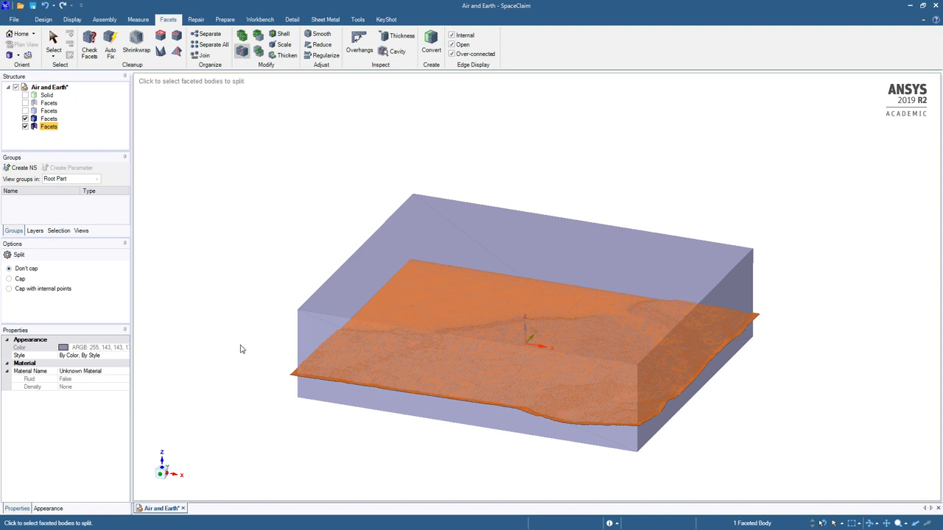
- Split the faceted box with the terrain surface and hide the extra Facets piece created
left_click(289, 375)
left_click(302, 388)
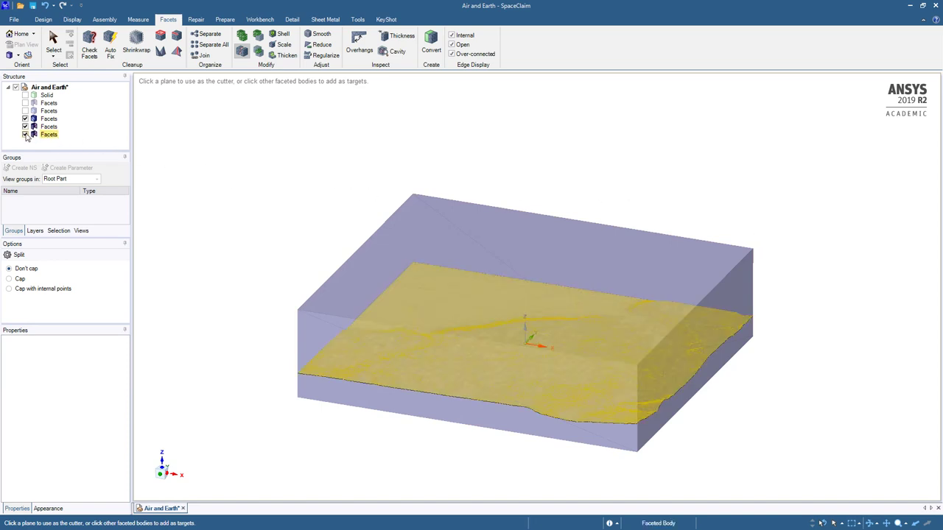
left_click(25, 135)
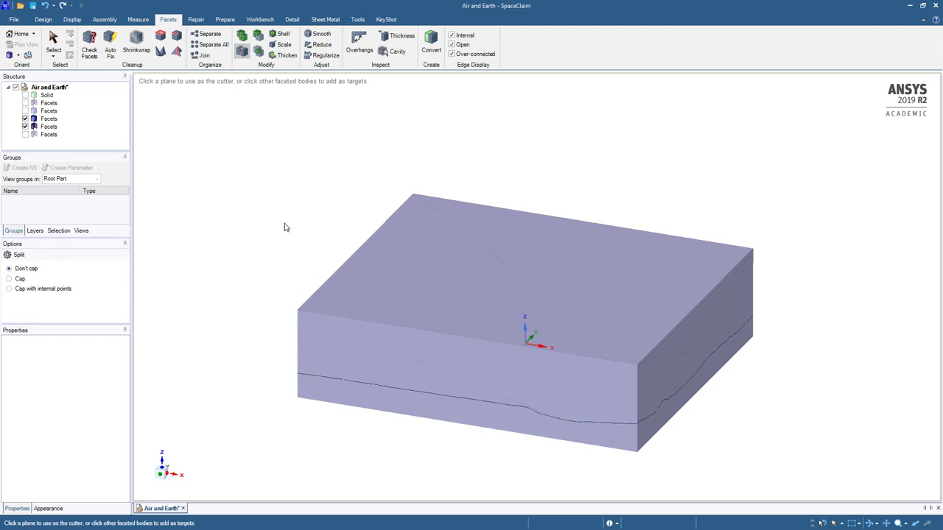
- Rerun Split with the box and terrain Facets picked in the tree, then hide the terrain
left_click(243, 51)
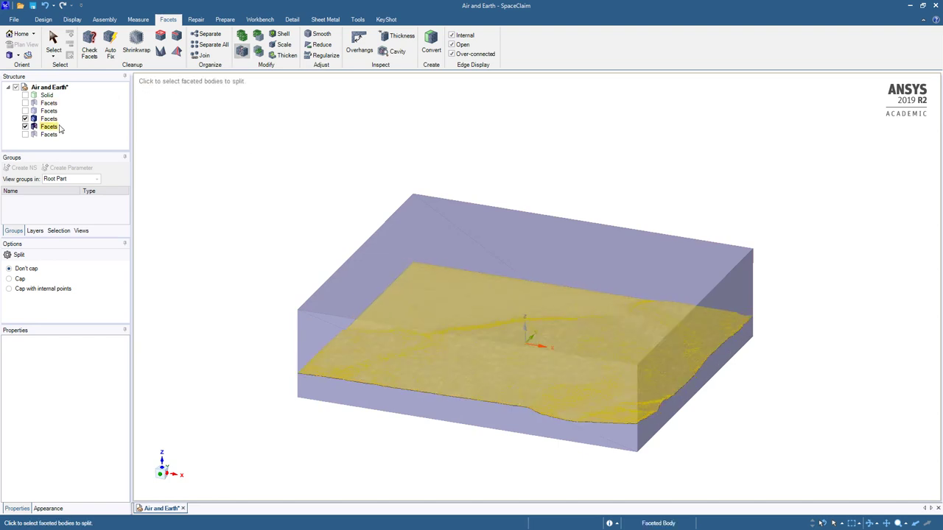
left_click(46, 120)
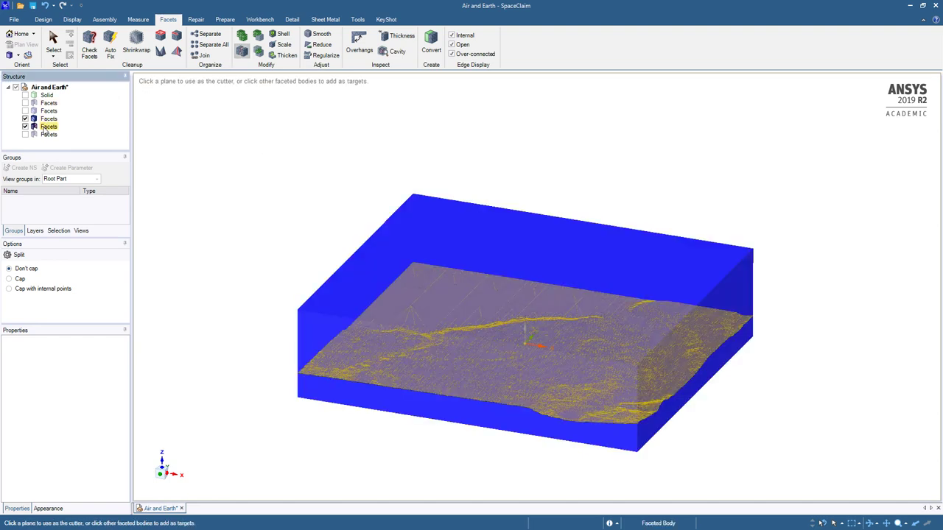
left_click(47, 128)
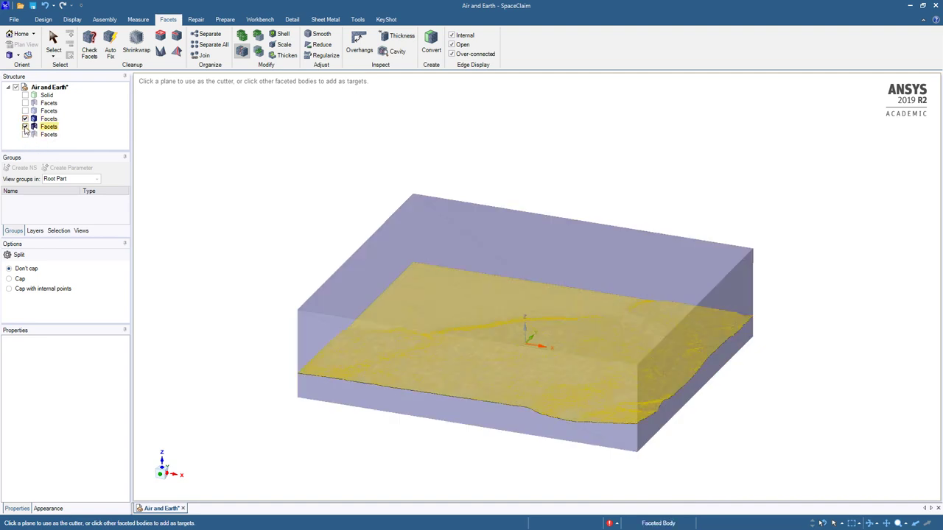
left_click(25, 127)
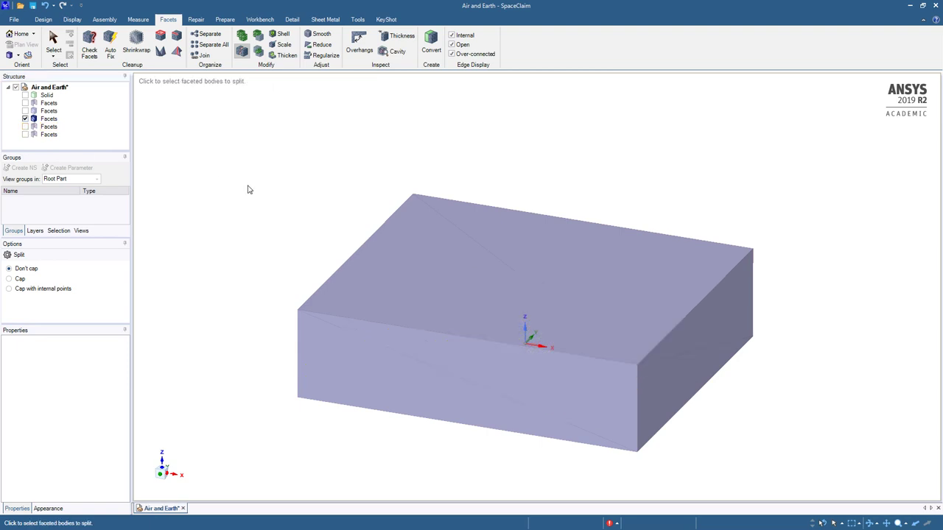
- Show the first terrain Facets and split the box with it into upper and lower pieces
left_click(25, 103)
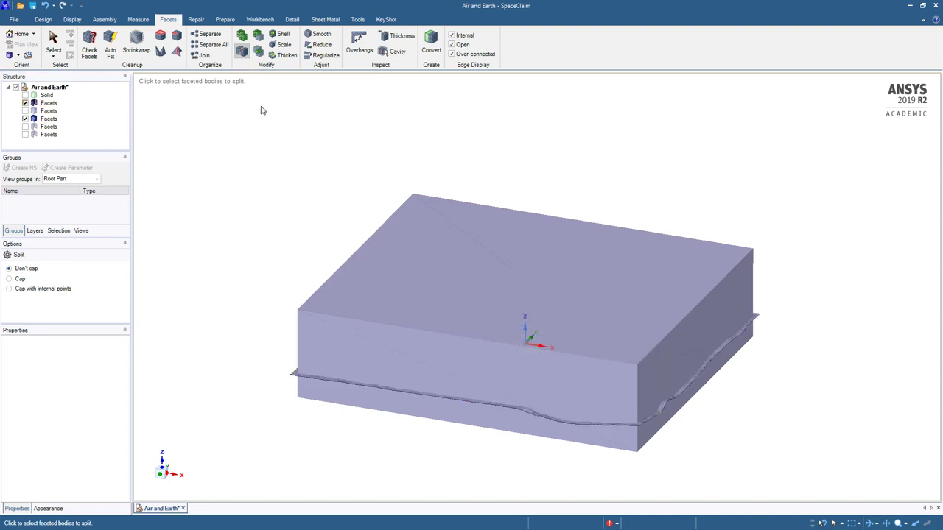
left_click(311, 336)
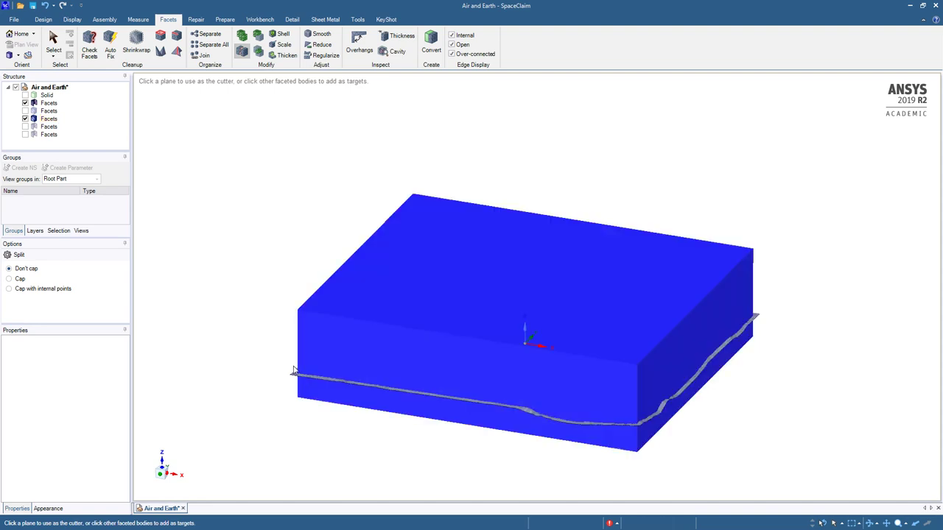
left_click(292, 376)
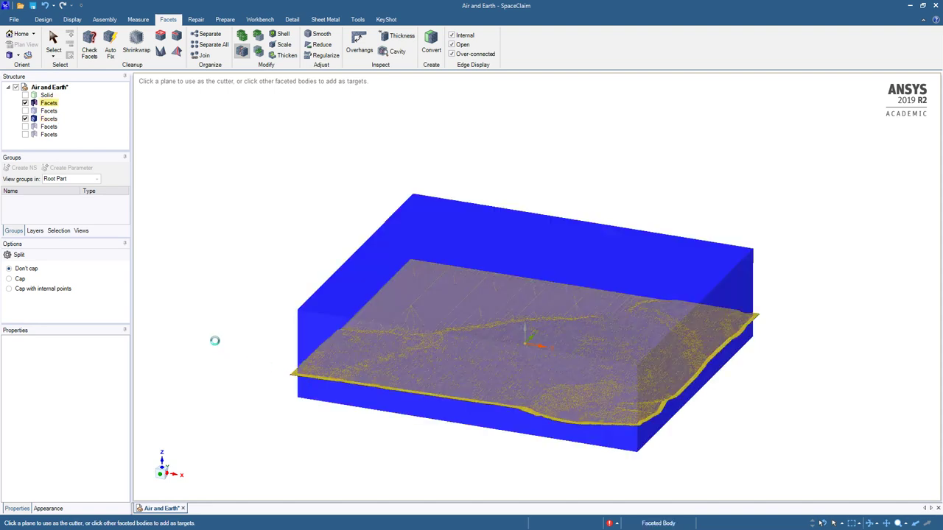
left_click(38, 136)
left_click(214, 139)
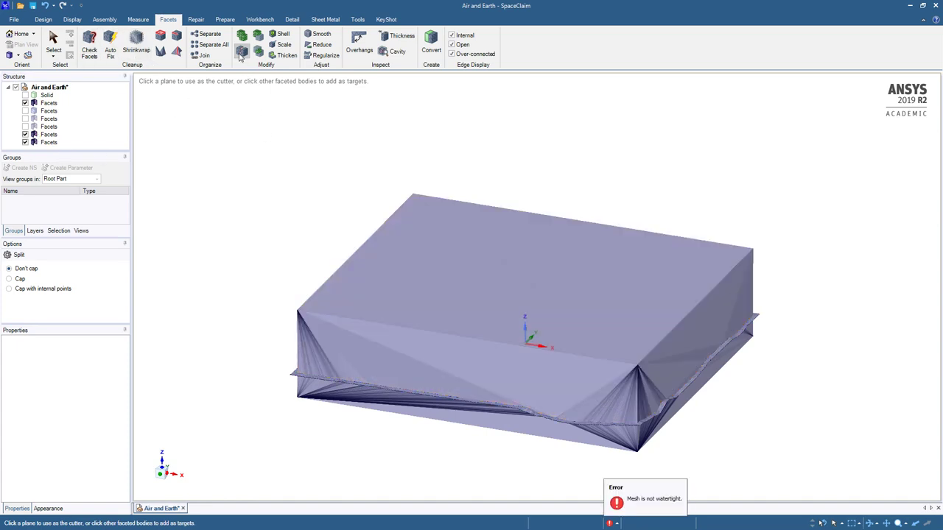
- Leave the split operation and delete the faceted piece above the terrain
left_click(53, 44)
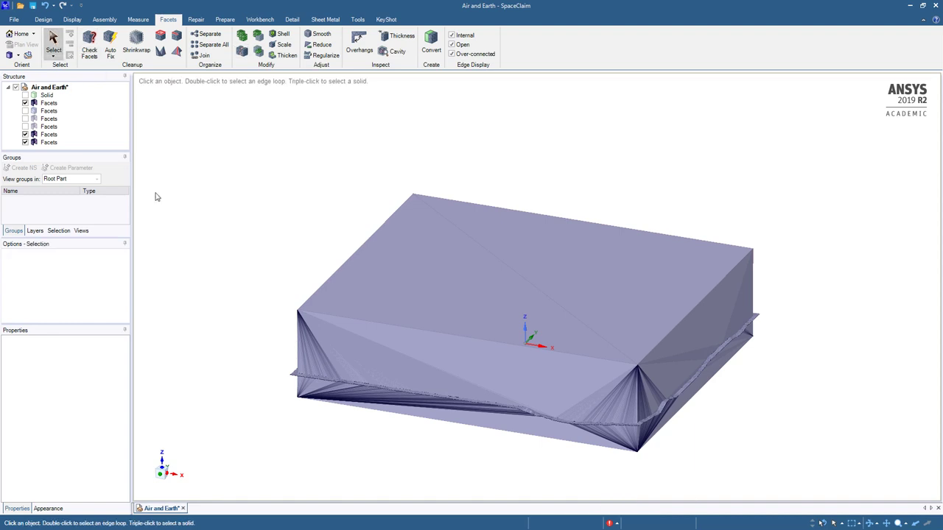
left_click(50, 143)
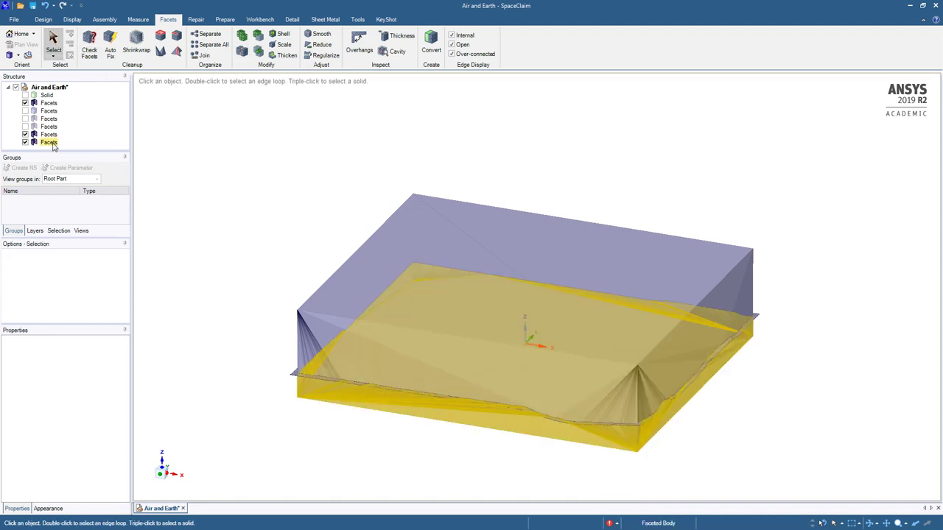
left_click(50, 135)
left_click(49, 137)
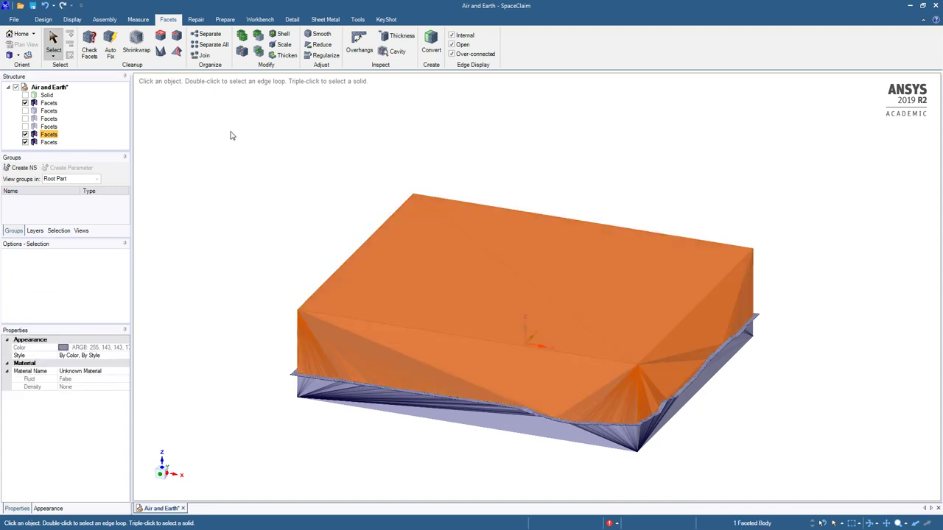
key("Delete")
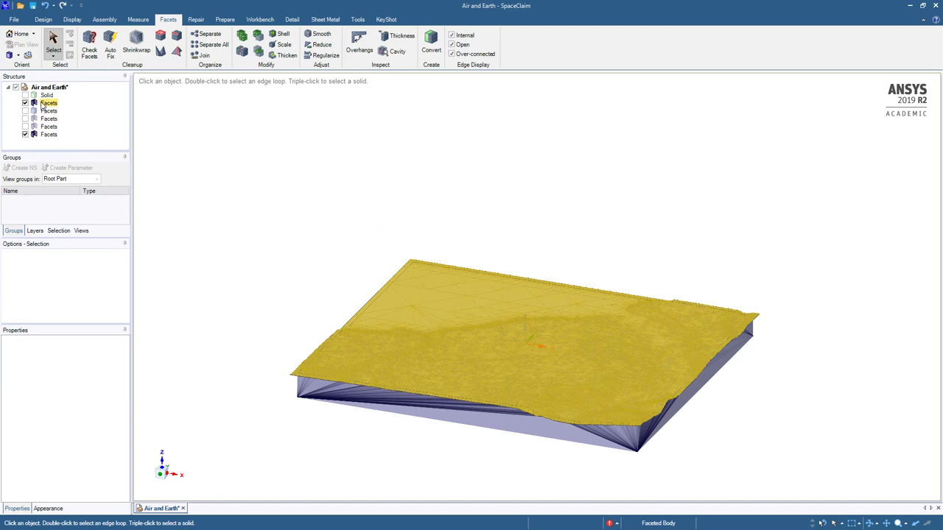
- Delete the original terrain surface and make the remaining terrain Facets body visible
left_click(48, 103)
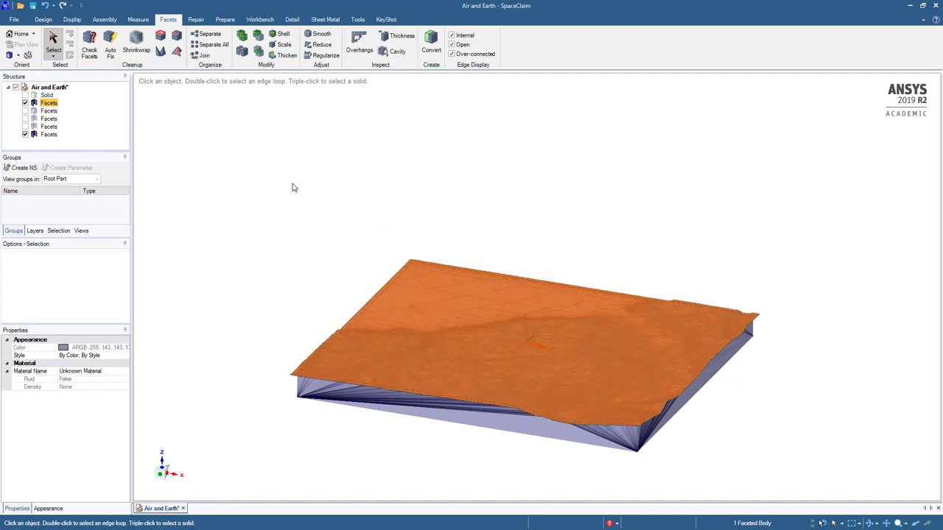
key("Delete")
left_click(25, 119)
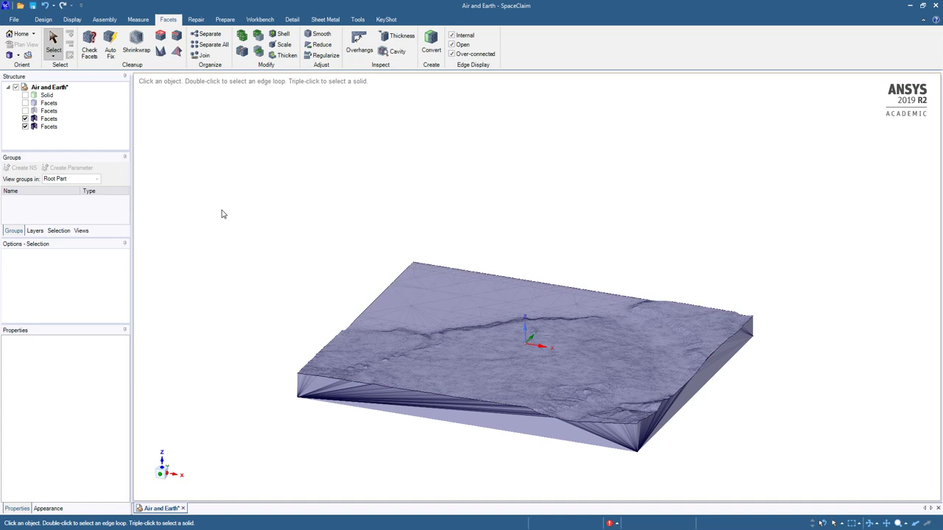
- Join the lower faceted piece to the terrain surface, then show the air box again
left_click(200, 56)
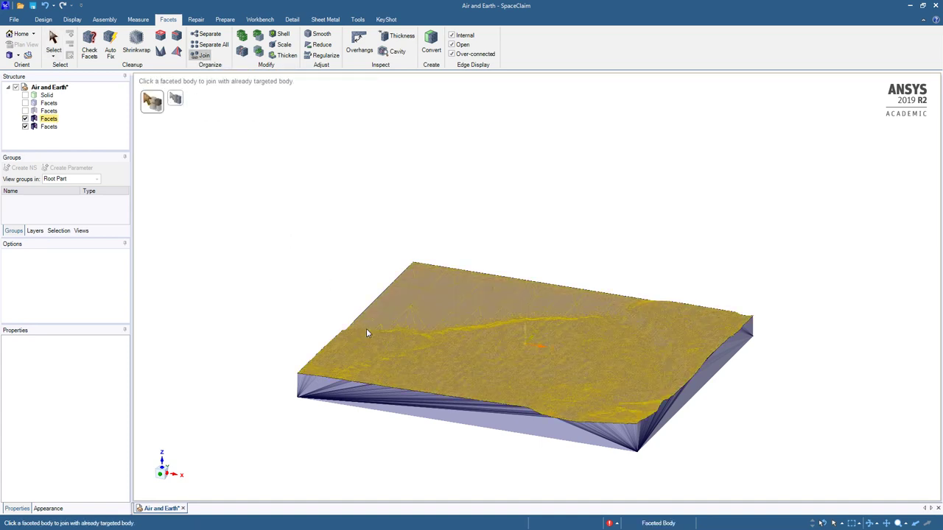
left_click(343, 375)
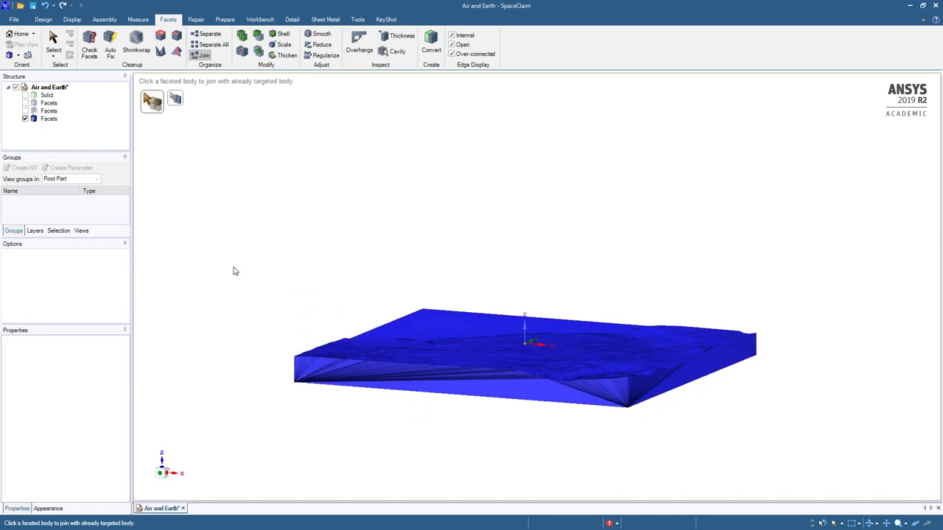
left_click(25, 103)
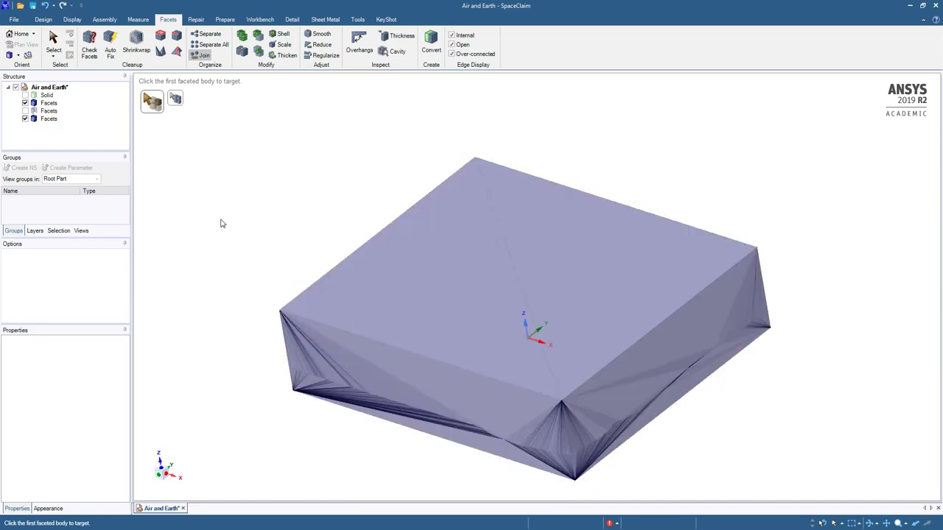
- Run Check Facets on the air box and the earth body, both reporting no geometry problems
left_click(99, 43)
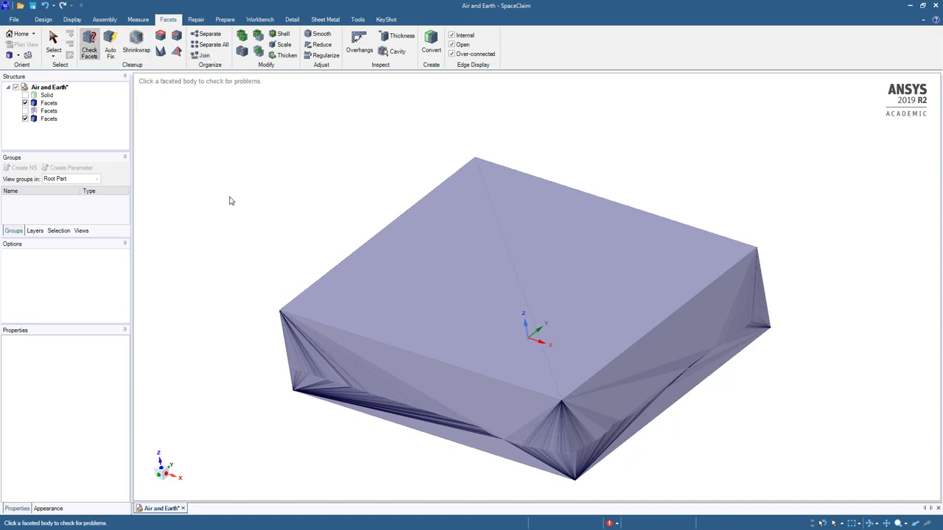
left_click(339, 257)
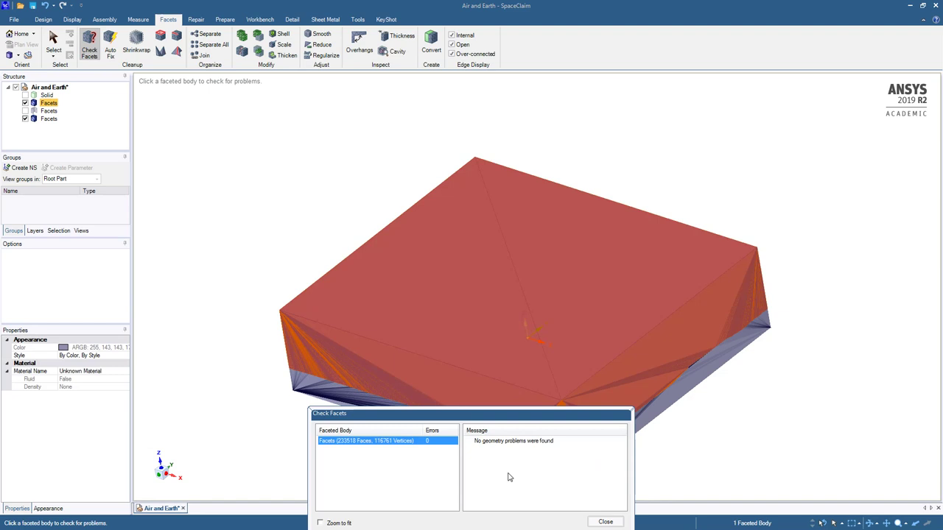
left_click(604, 522)
left_click(317, 403)
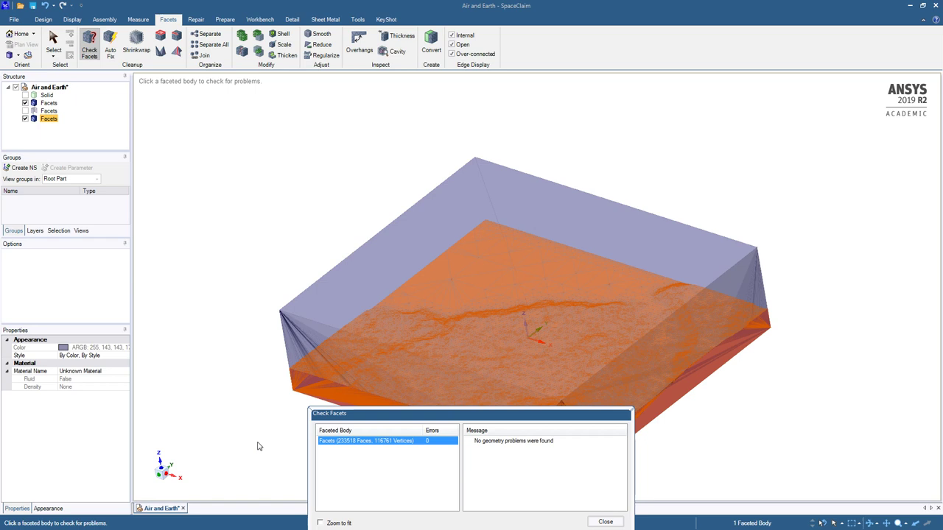
left_click(604, 522)
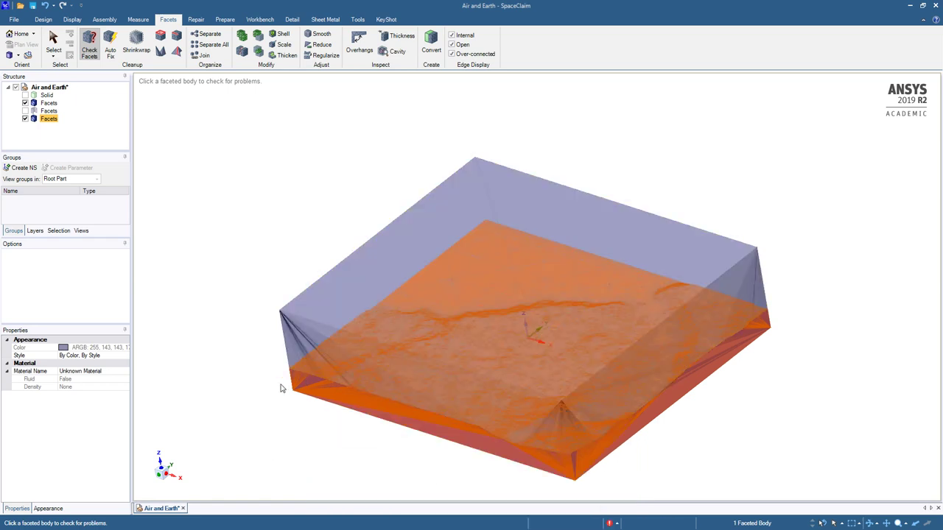
left_click(263, 392)
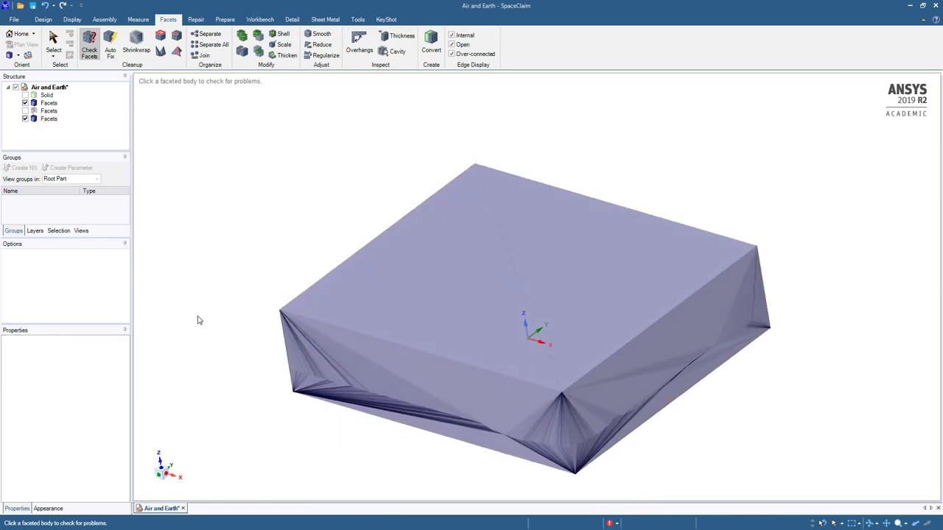
- Convert the air faceted body to a solid with Merge faces and confirm
right_click(396, 307)
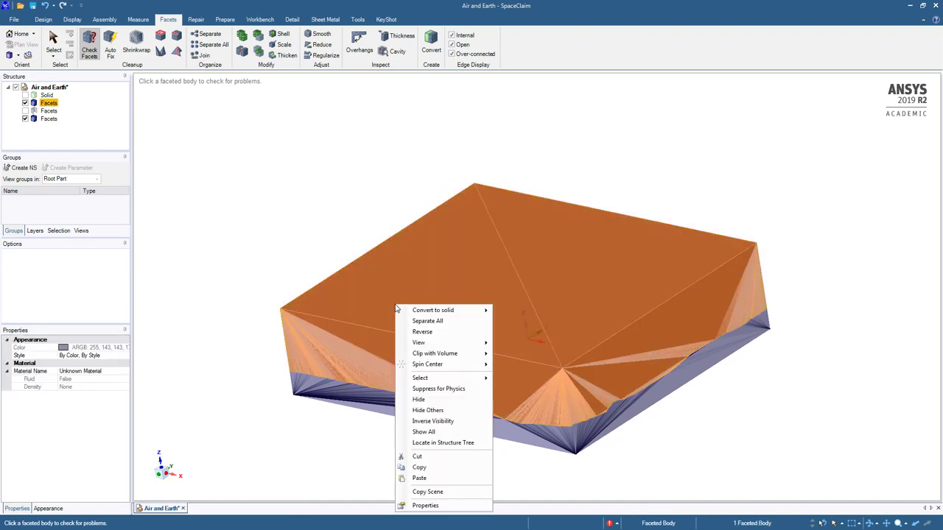
mouse_move(449, 310)
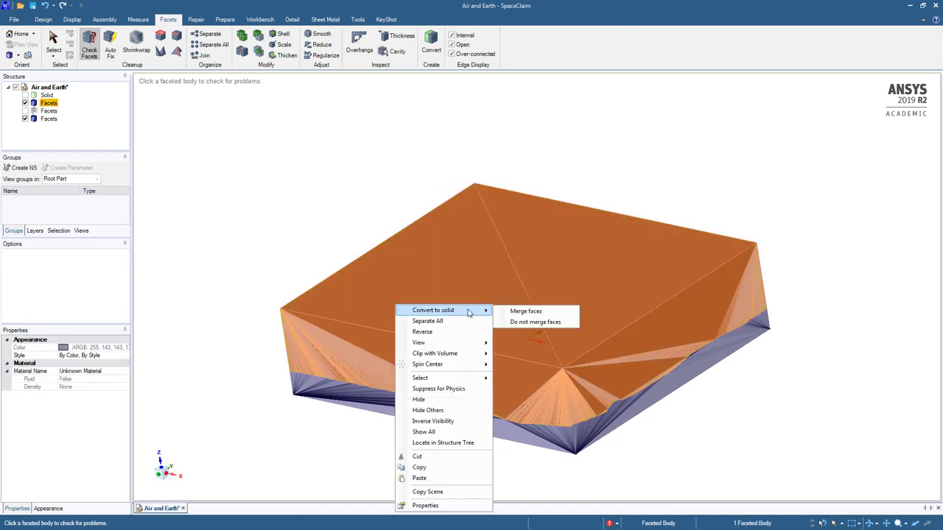
left_click(508, 312)
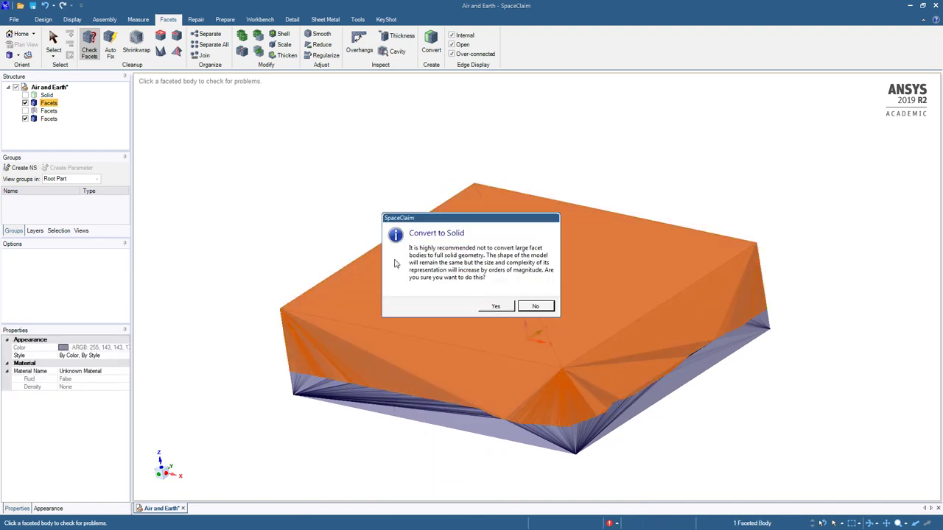
left_click(489, 307)
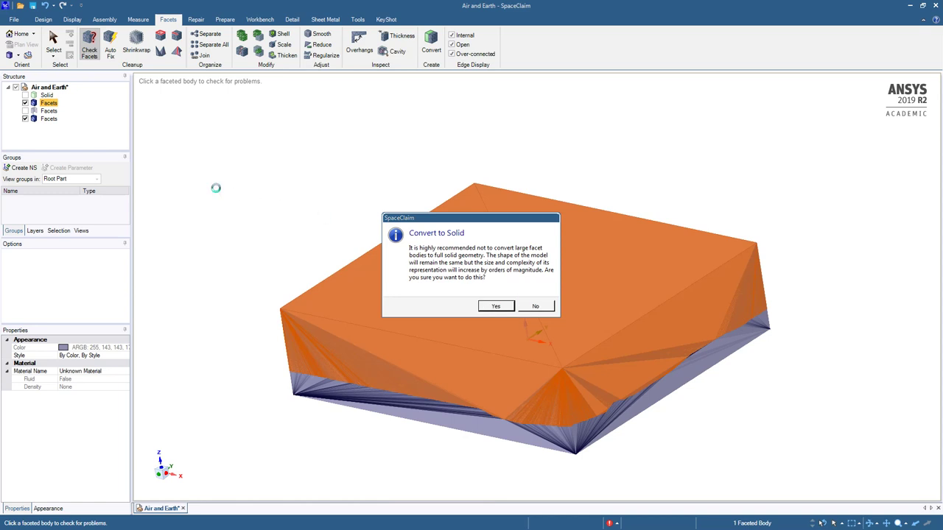